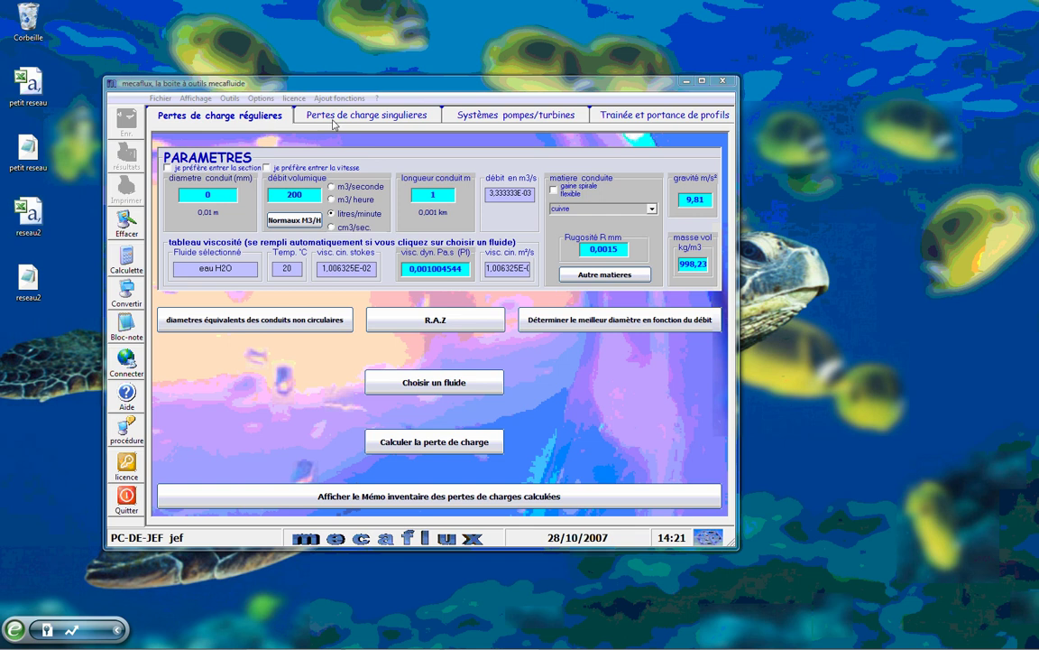
Step: Look through the calculation modules for regular head losses, singular head losses, pump/turbine systems, and profile drag and lift
{"action": "left_click", "coordinate": [325, 116]}
{"action": "left_click", "coordinate": [537, 124]}
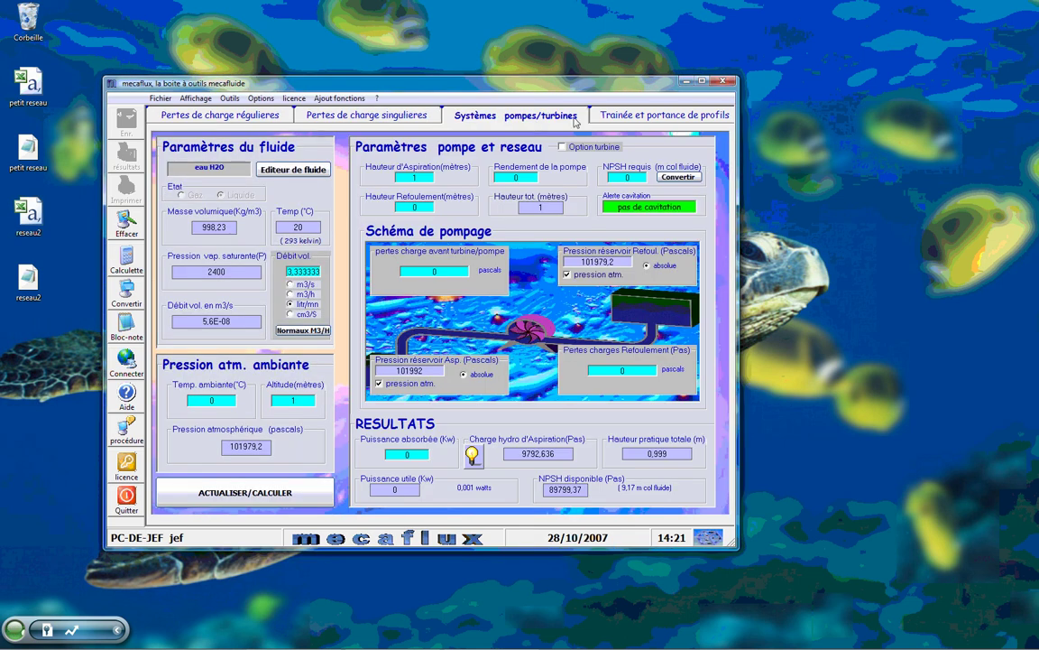
{"action": "left_click", "coordinate": [620, 118]}
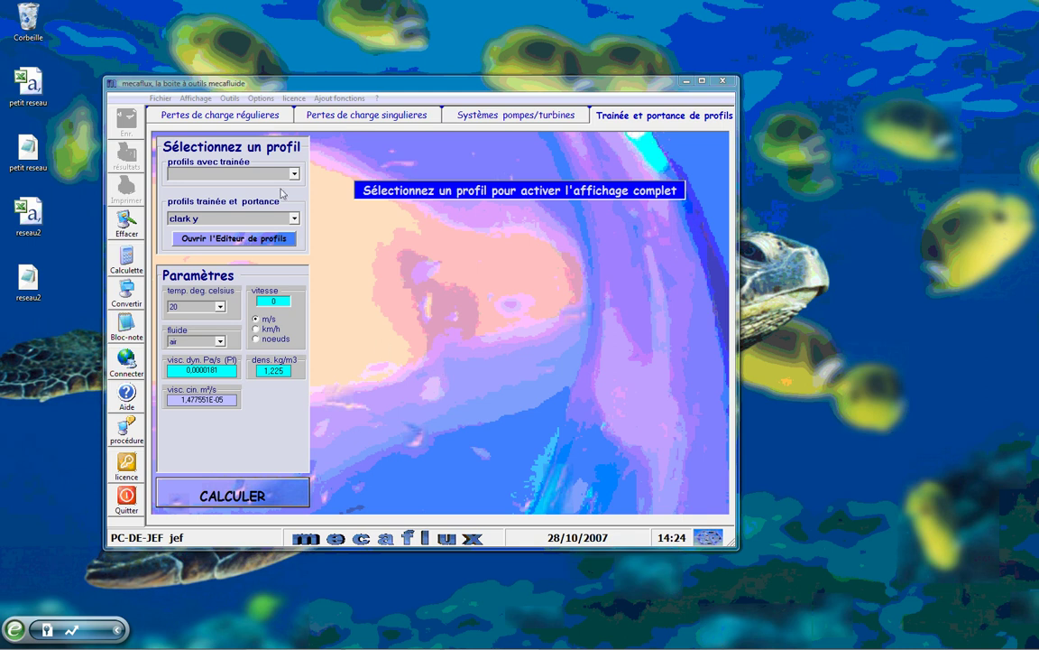
{"action": "left_click", "coordinate": [261, 118]}
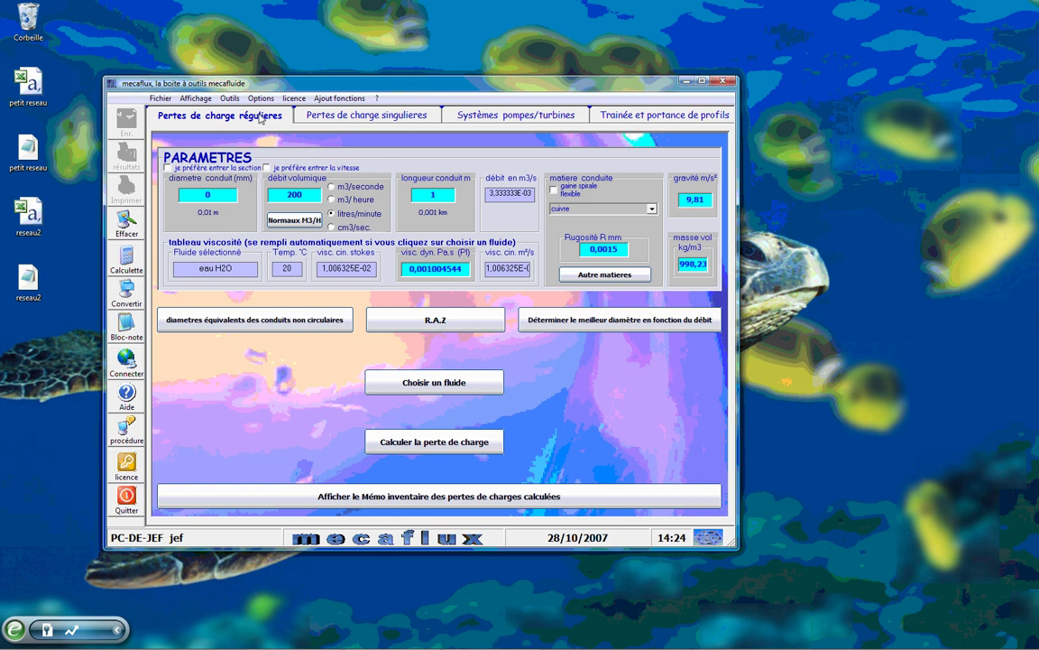
{"action": "left_click", "coordinate": [334, 120]}
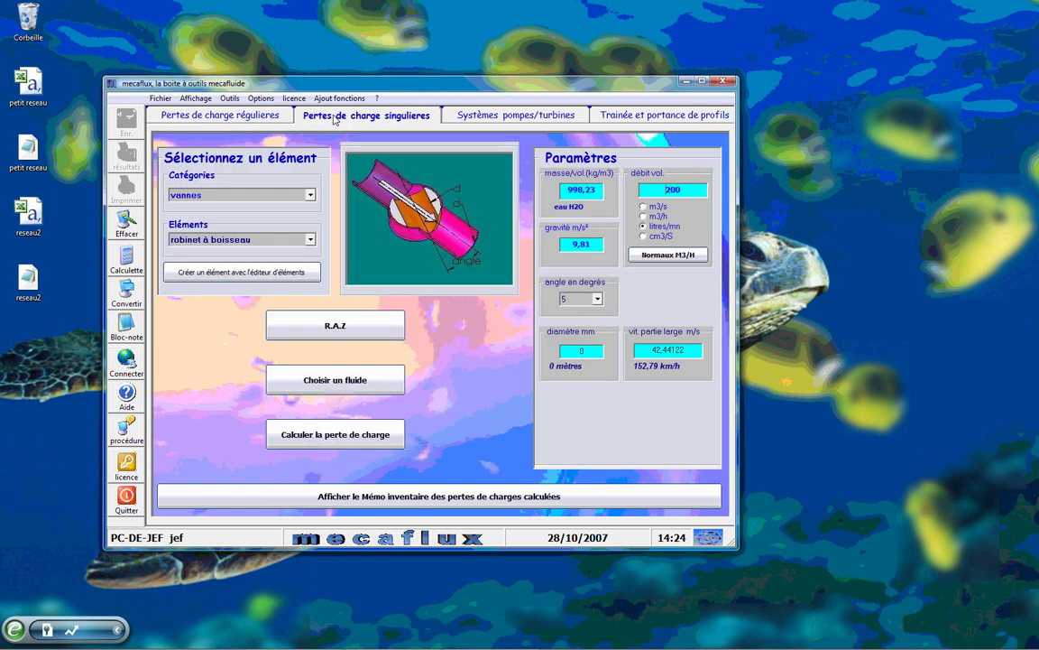
{"action": "left_click", "coordinate": [453, 121]}
{"action": "left_click", "coordinate": [64, 23]}
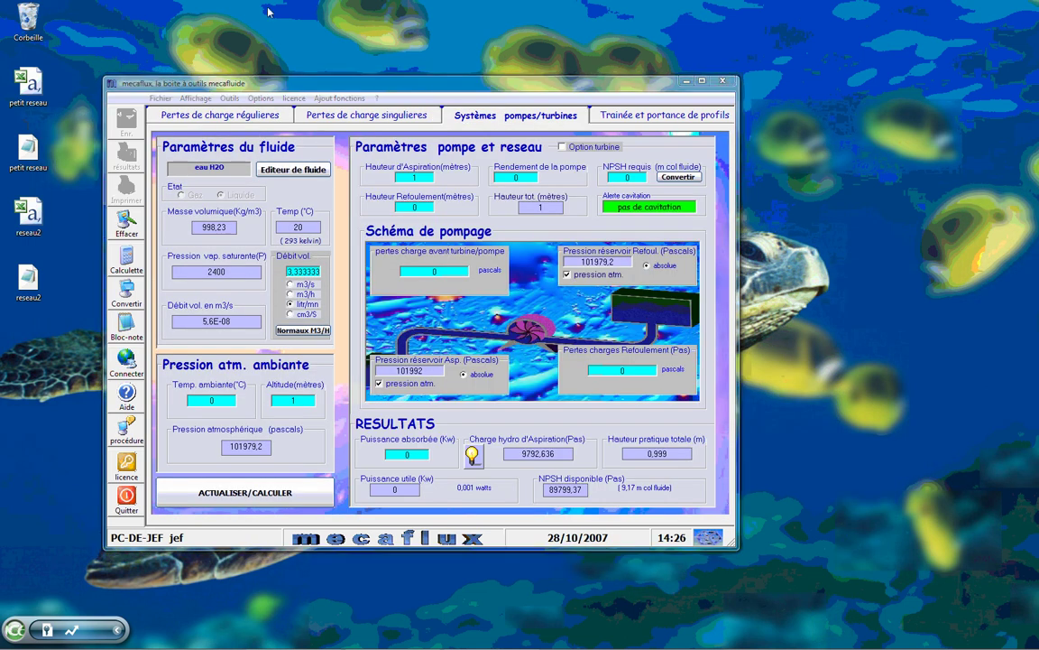
Step: In the drag and lift module, select the myke bame lift profile and the cylindre parallele drag profile in turn
{"action": "left_click", "coordinate": [625, 114]}
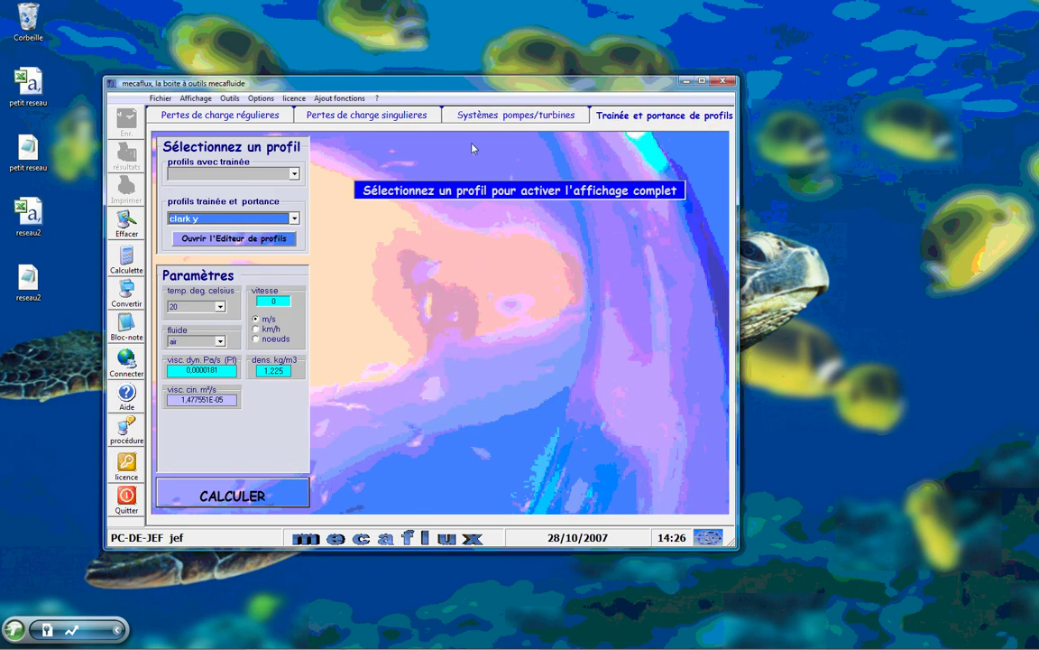
{"action": "left_click", "coordinate": [270, 218]}
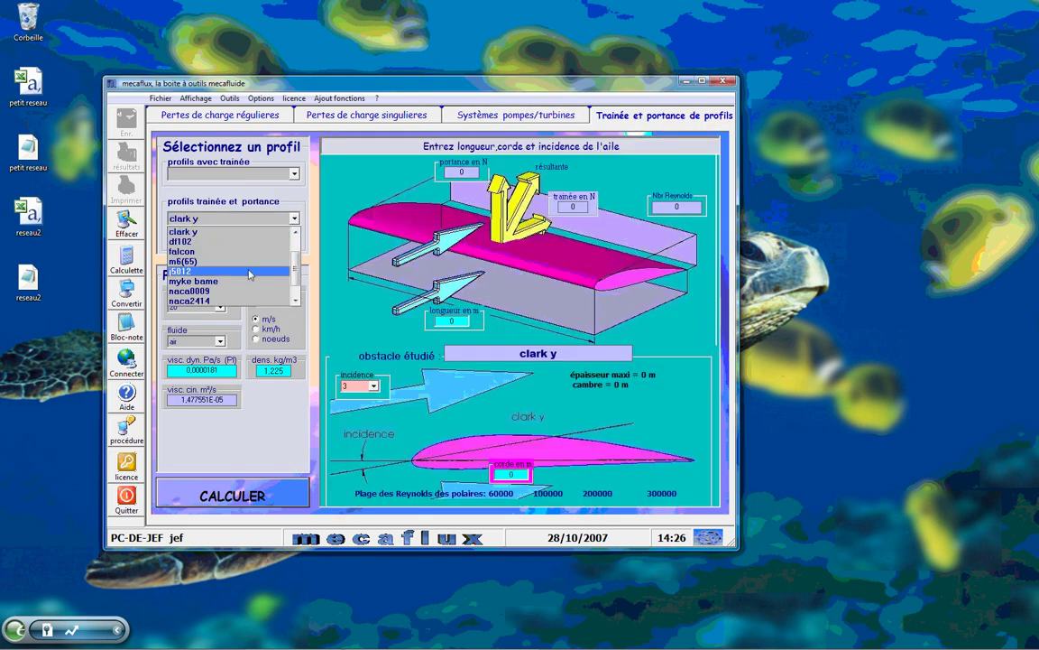
{"action": "left_click", "coordinate": [237, 281]}
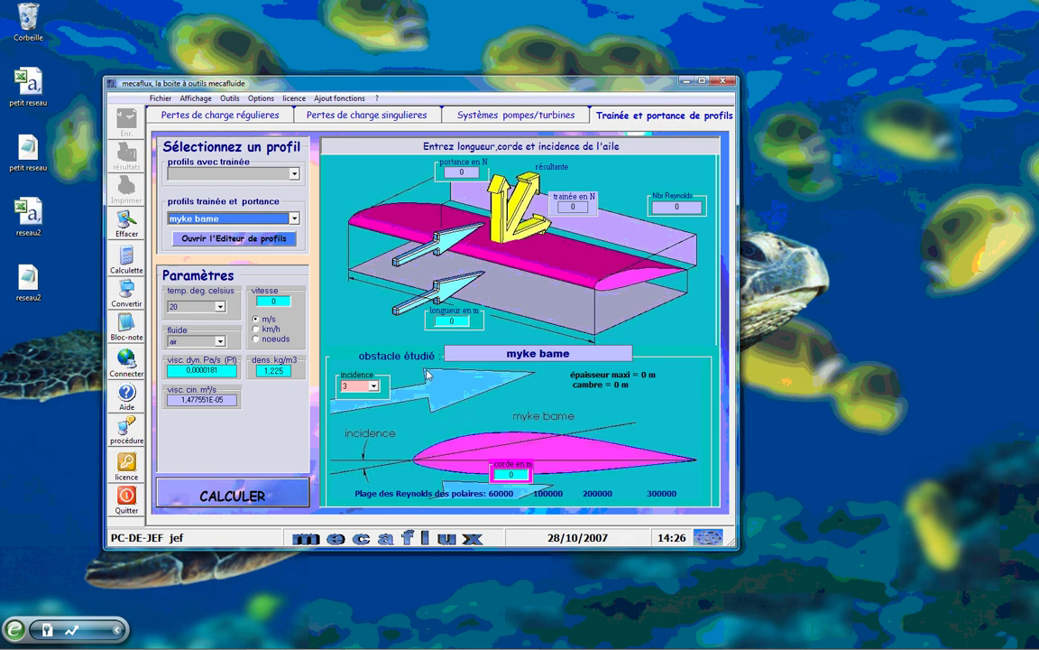
{"action": "left_click", "coordinate": [293, 175]}
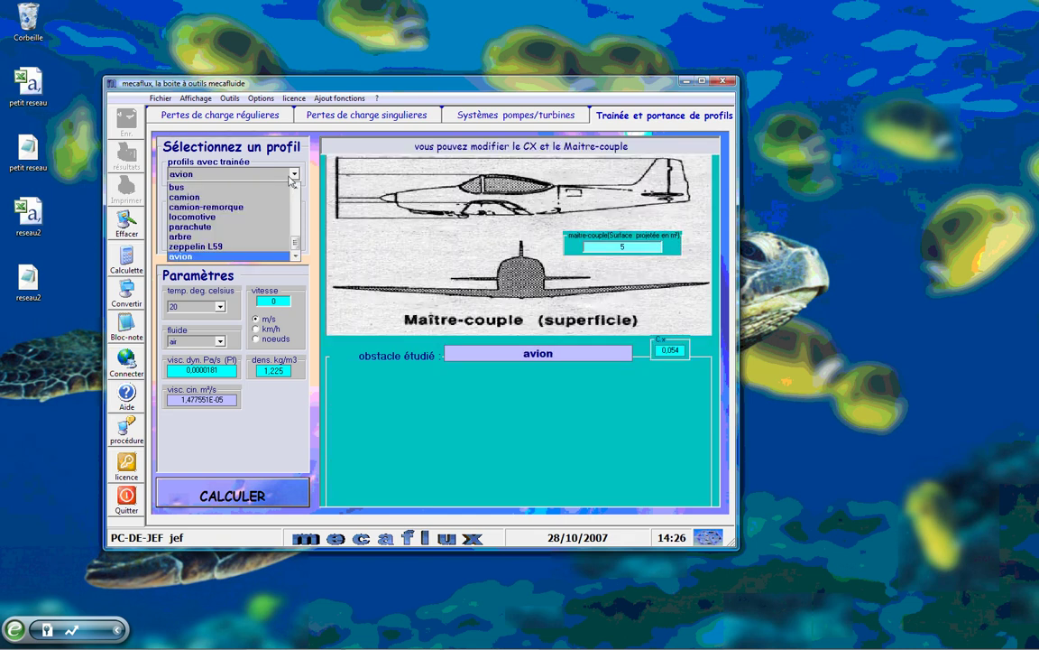
{"action": "scroll", "coordinate": [294, 196], "scroll_direction": "up", "scroll_amount": 3}
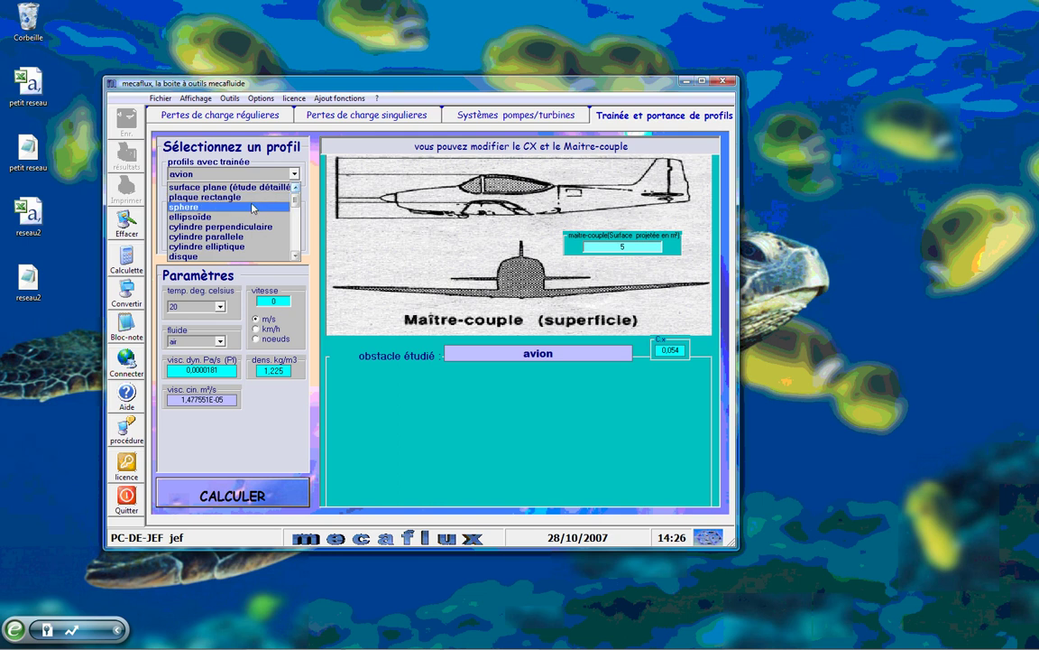
{"action": "left_click", "coordinate": [241, 236]}
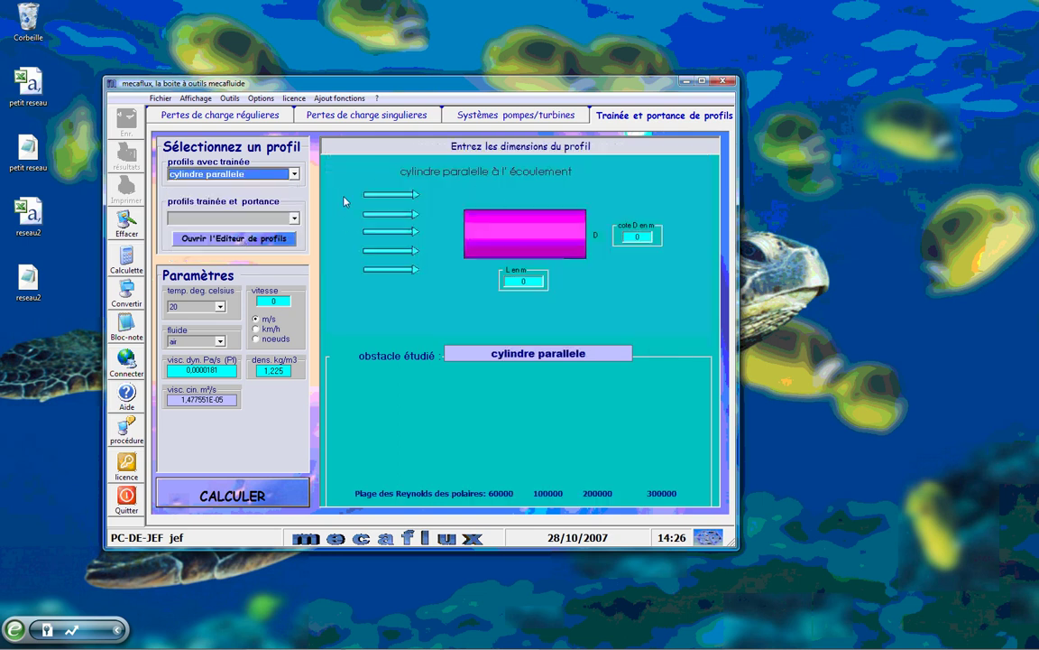
Step: Set the drag profile under study to cube face
{"action": "left_click", "coordinate": [275, 174]}
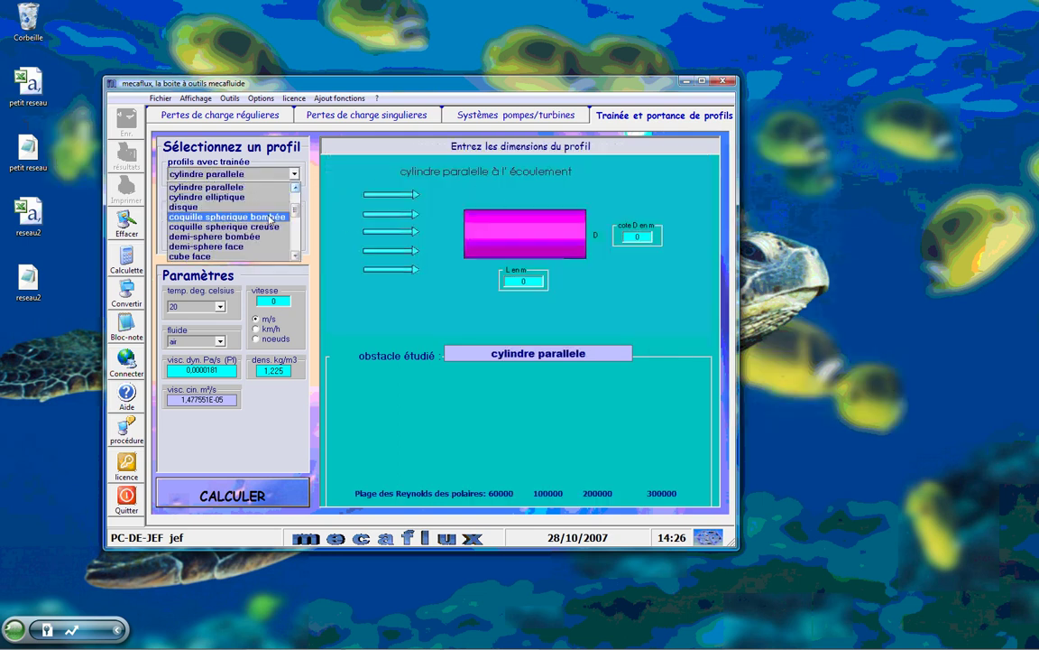
{"action": "left_click", "coordinate": [269, 218]}
{"action": "key", "text": "Down"}
{"action": "key", "text": "Down"}
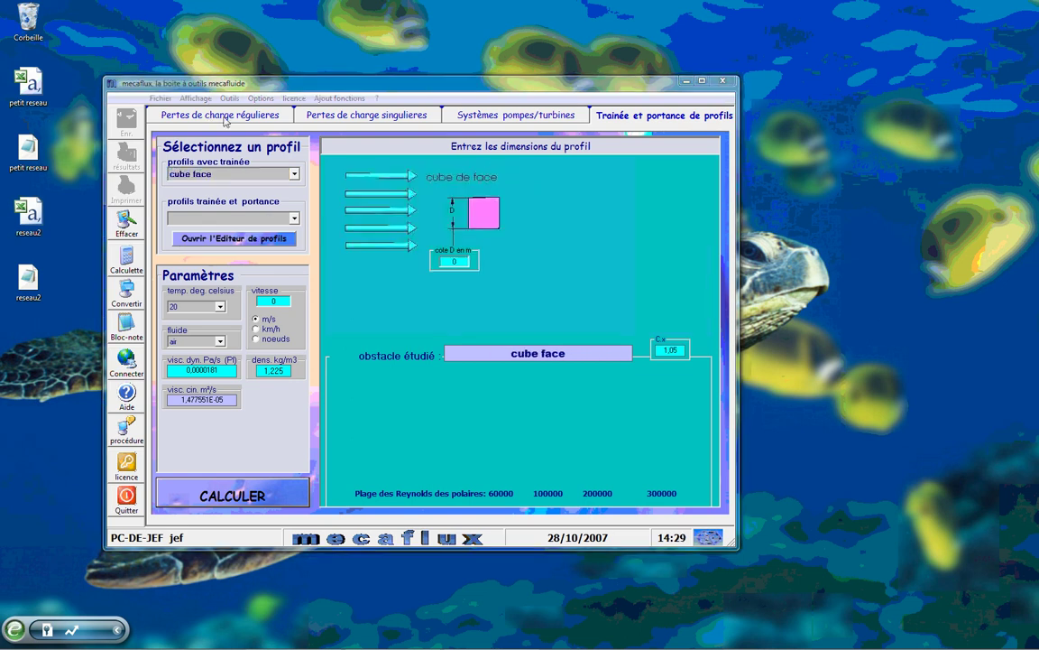
Step: Choose eau H2O at 20 °C as the fluid for the regular head-loss calculation
{"action": "left_click", "coordinate": [208, 114]}
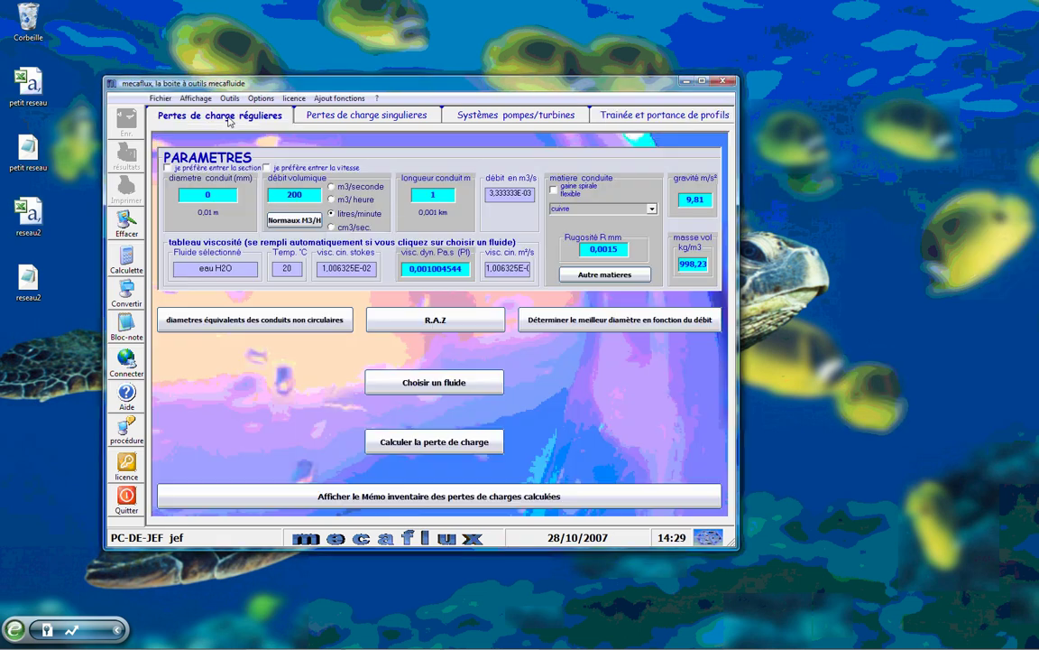
{"action": "left_click", "coordinate": [428, 385]}
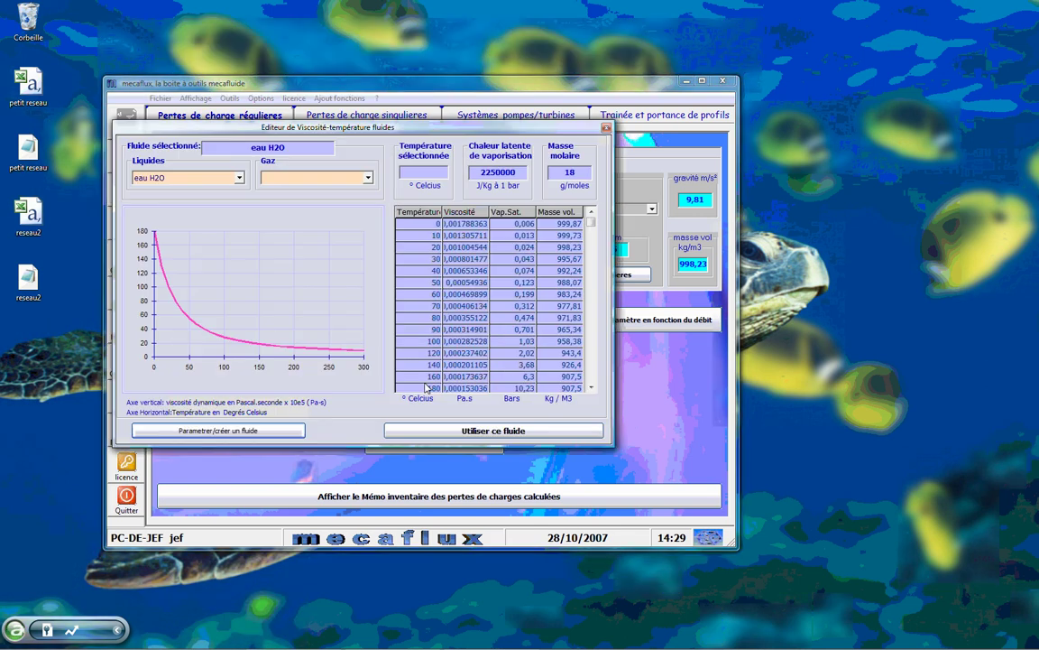
{"action": "left_click", "coordinate": [408, 252]}
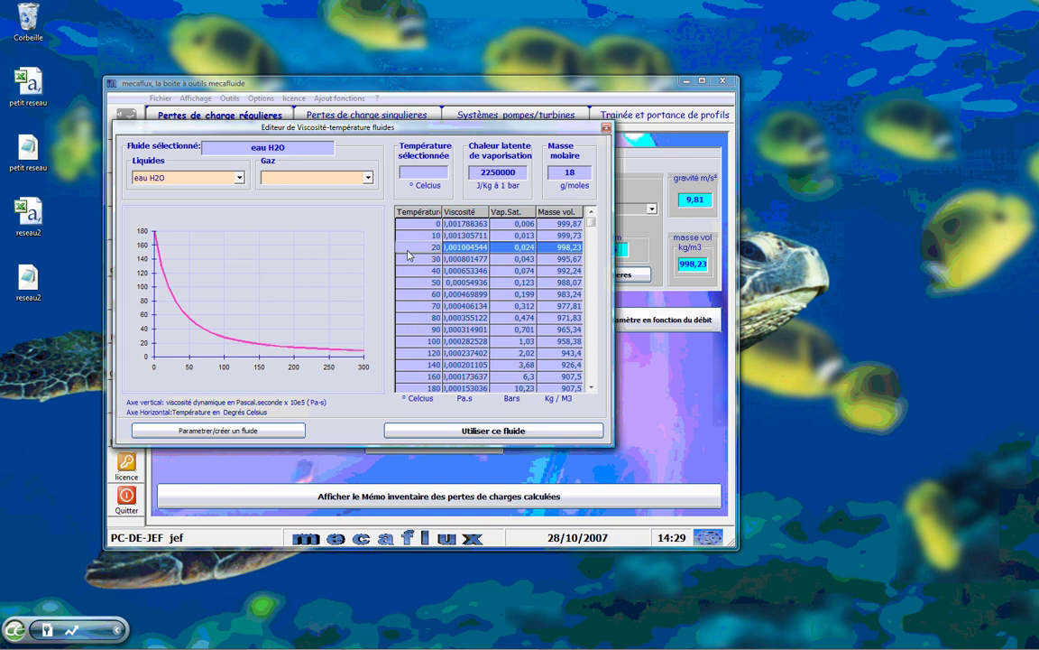
{"action": "left_click", "coordinate": [456, 431]}
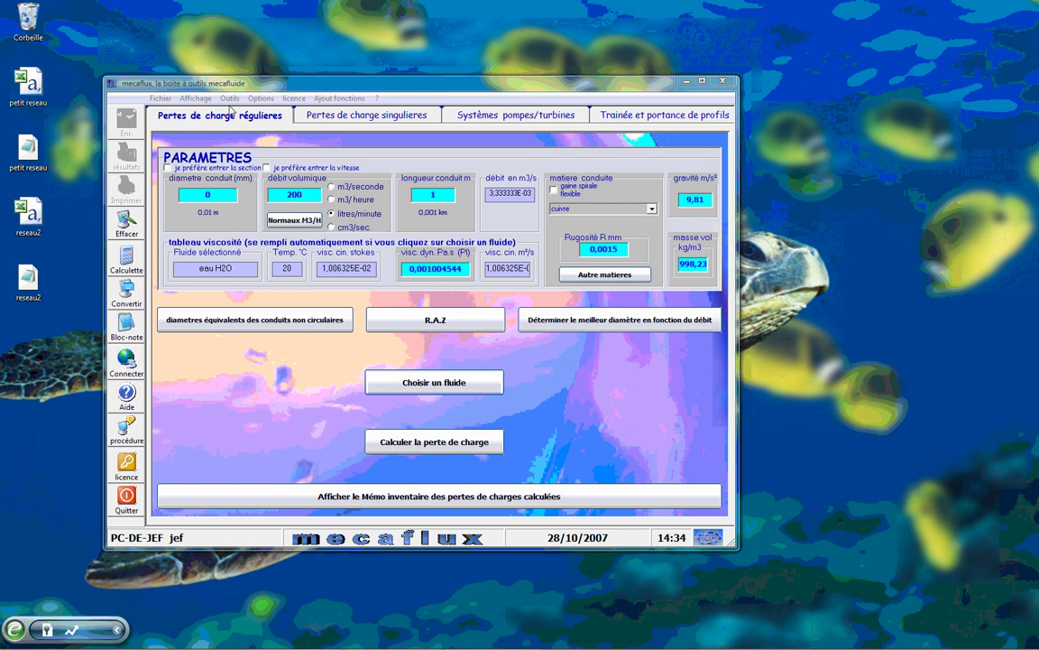
Step: Read the calculation procedures for regular and singular head losses, closing each one after viewing
{"action": "left_click", "coordinate": [230, 98]}
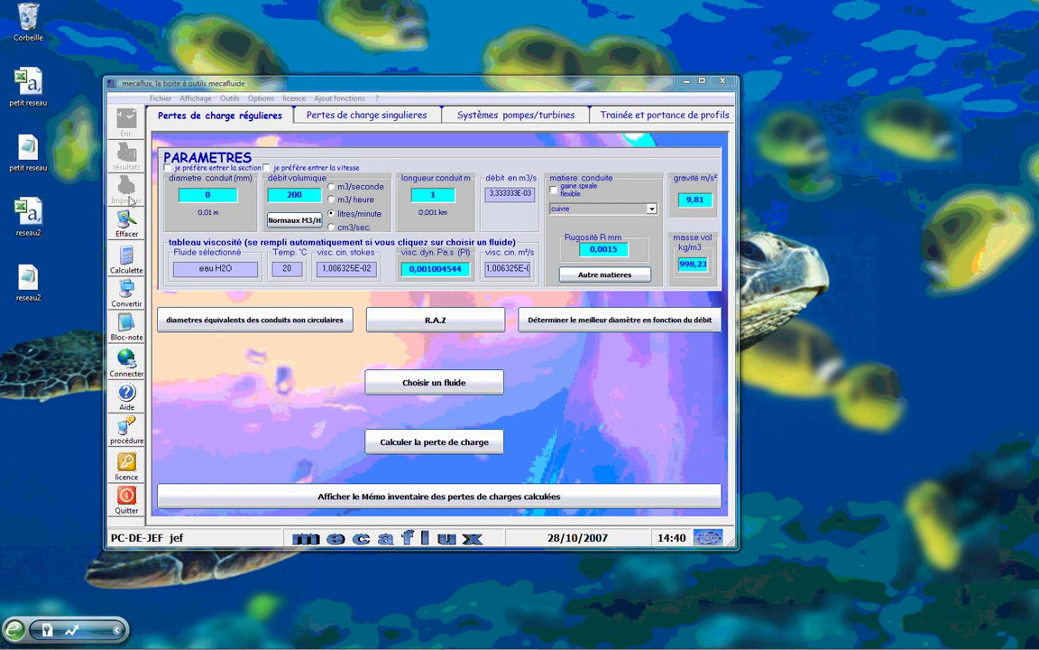
{"action": "left_click", "coordinate": [127, 431]}
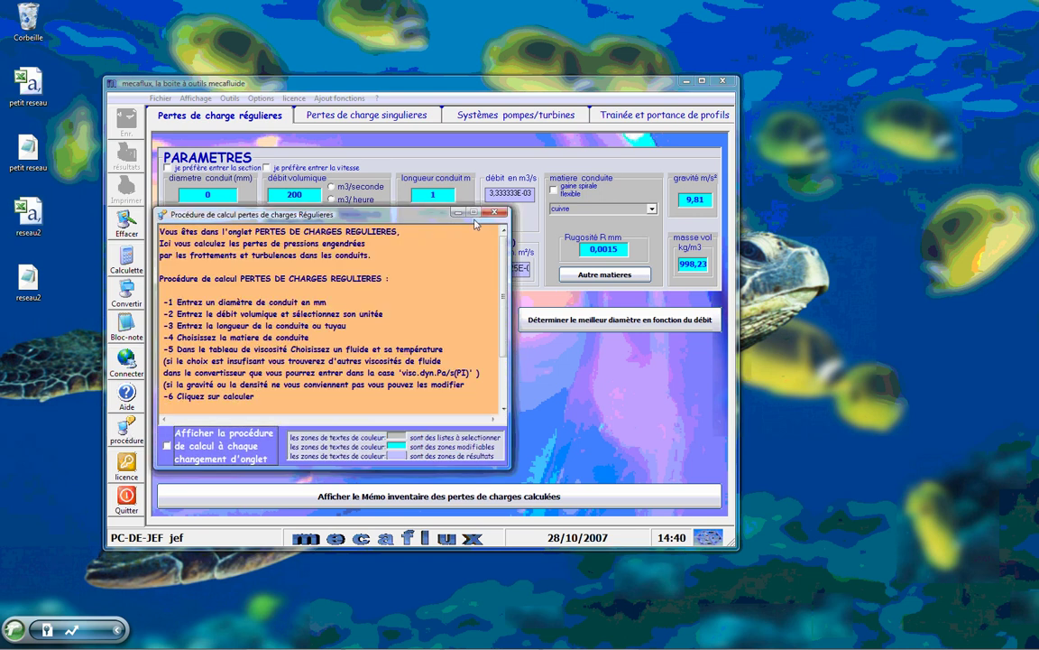
{"action": "left_click_drag", "start_coordinate": [474, 219], "coordinate": [545, 202]}
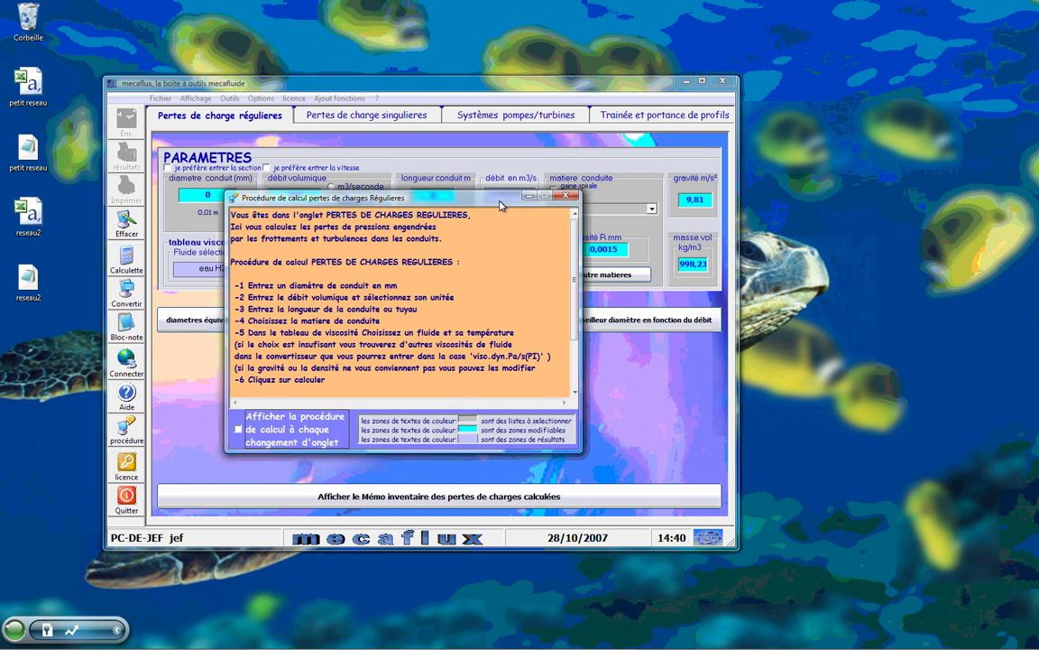
{"action": "left_click", "coordinate": [563, 196]}
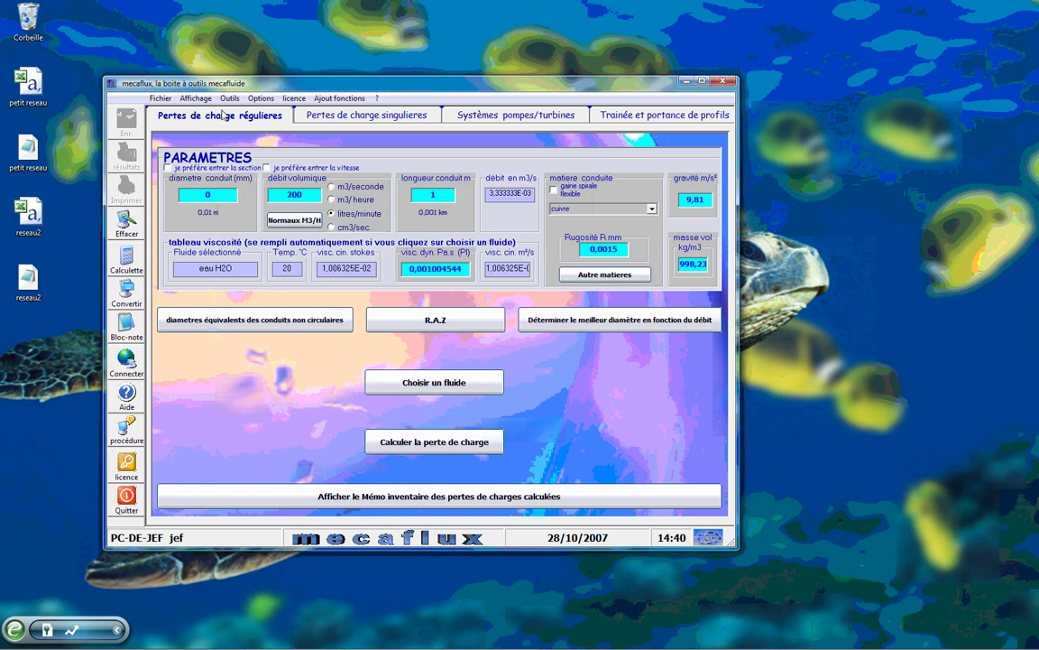
{"action": "left_click", "coordinate": [348, 118]}
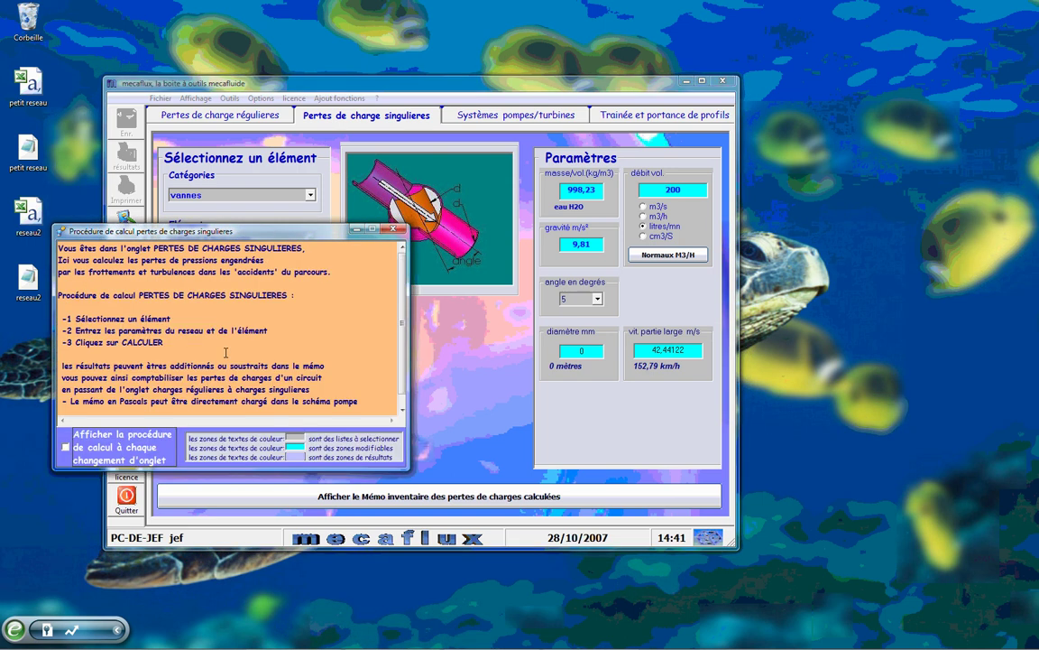
{"action": "left_click", "coordinate": [394, 231]}
Step: Read through the calculation procedure for pumping and turbine systems
{"action": "left_click", "coordinate": [478, 113]}
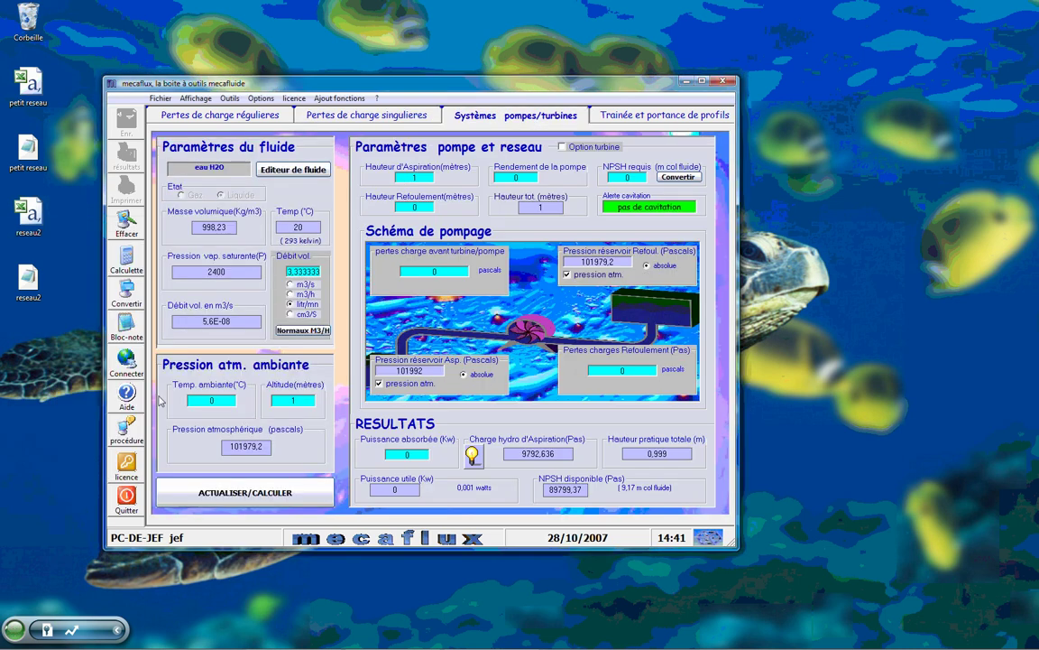
{"action": "left_click", "coordinate": [125, 393]}
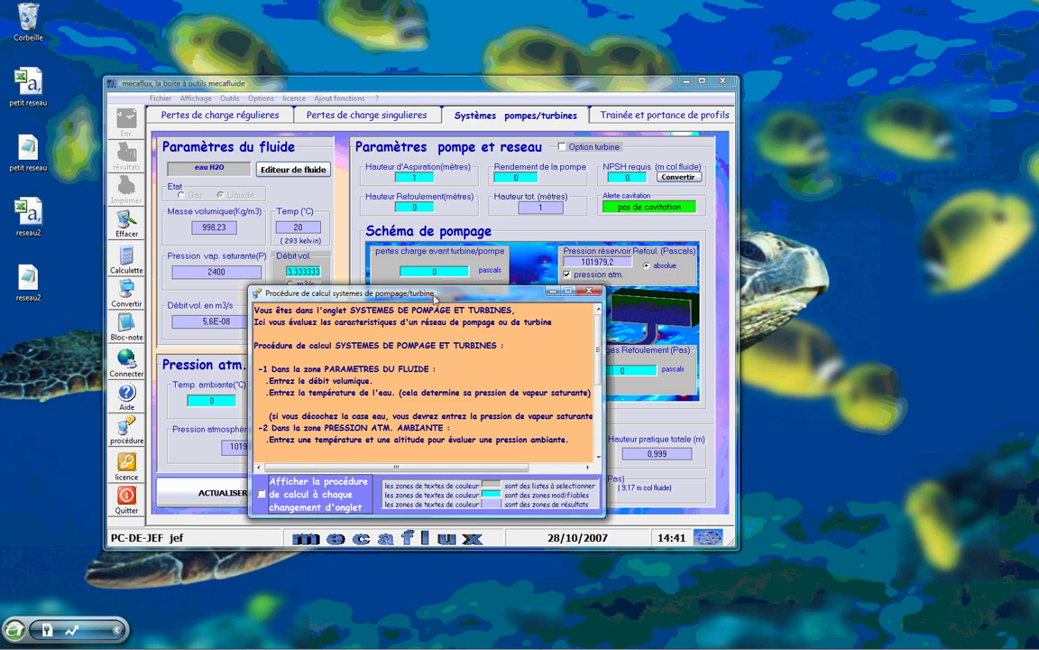
{"action": "left_click_drag", "start_coordinate": [448, 285], "coordinate": [390, 159]}
{"action": "scroll", "coordinate": [358, 259], "scroll_direction": "down", "scroll_amount": 3}
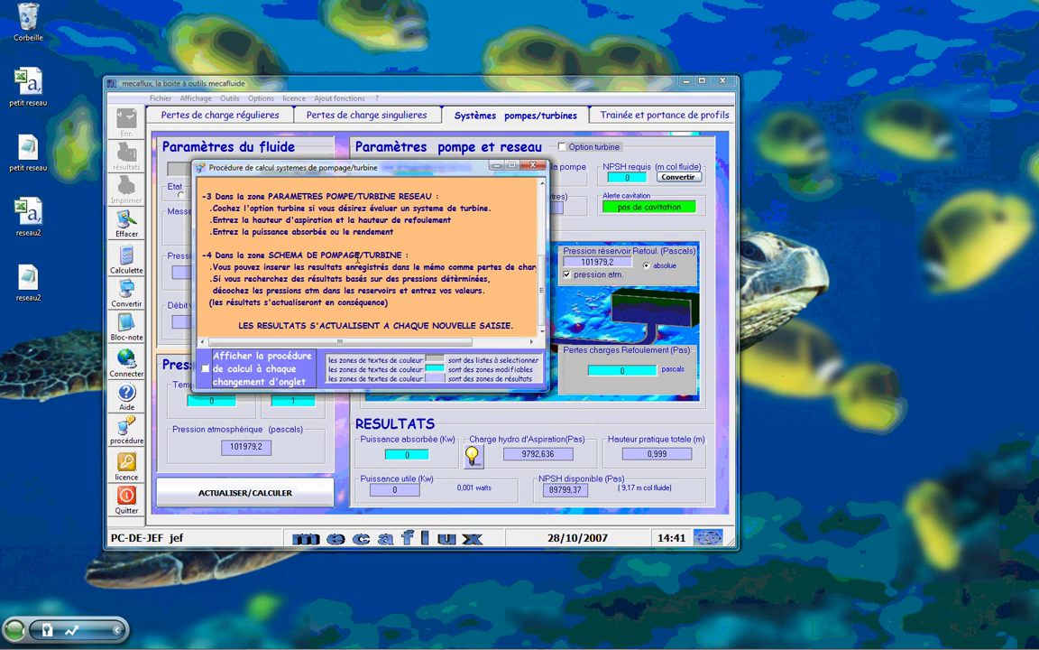
{"action": "scroll", "coordinate": [358, 259], "scroll_direction": "up", "scroll_amount": 5}
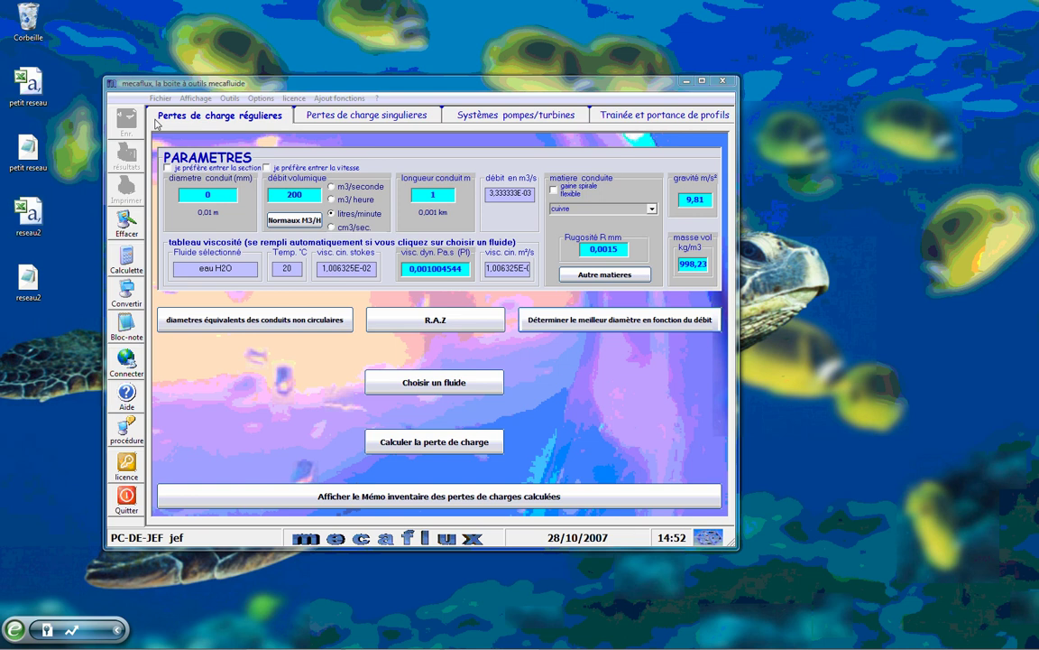
Step: Open the best-diameter-by-flow finder from the regular head losses and set its fluid to eau H2O at 30 °C
{"action": "left_click", "coordinate": [632, 320]}
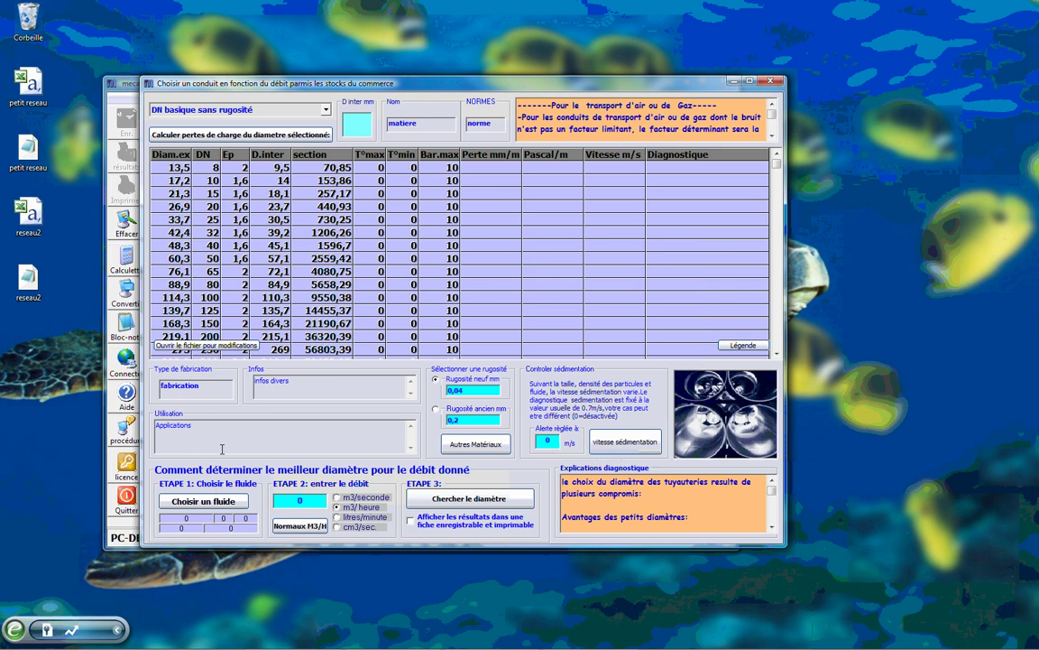
{"action": "left_click", "coordinate": [213, 503]}
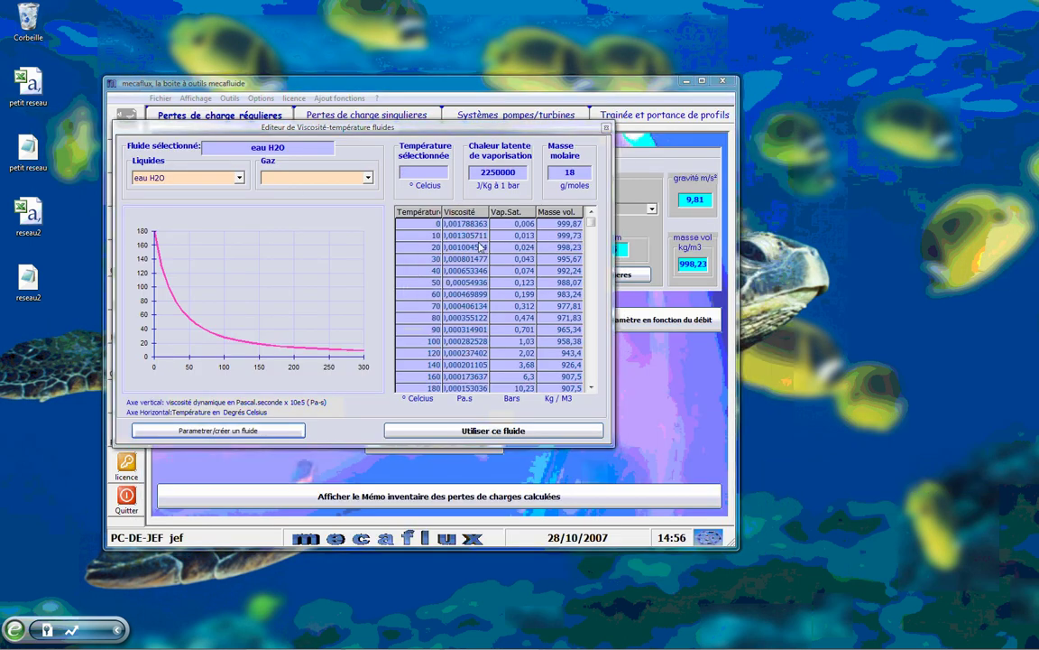
{"action": "left_click", "coordinate": [460, 259]}
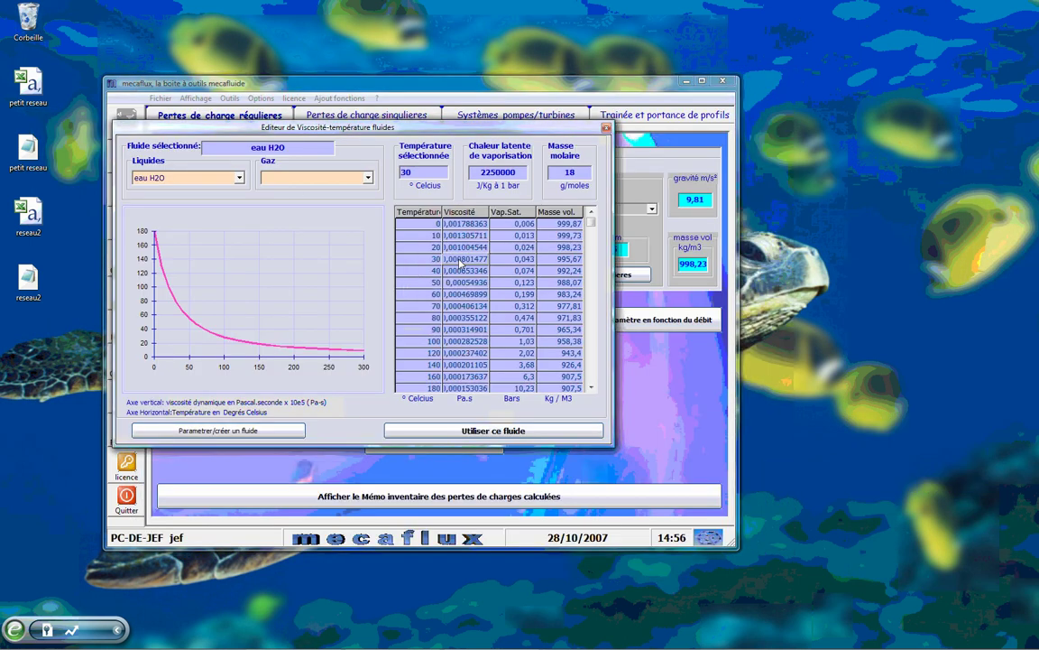
{"action": "double_click", "coordinate": [460, 259]}
{"action": "left_click", "coordinate": [620, 320]}
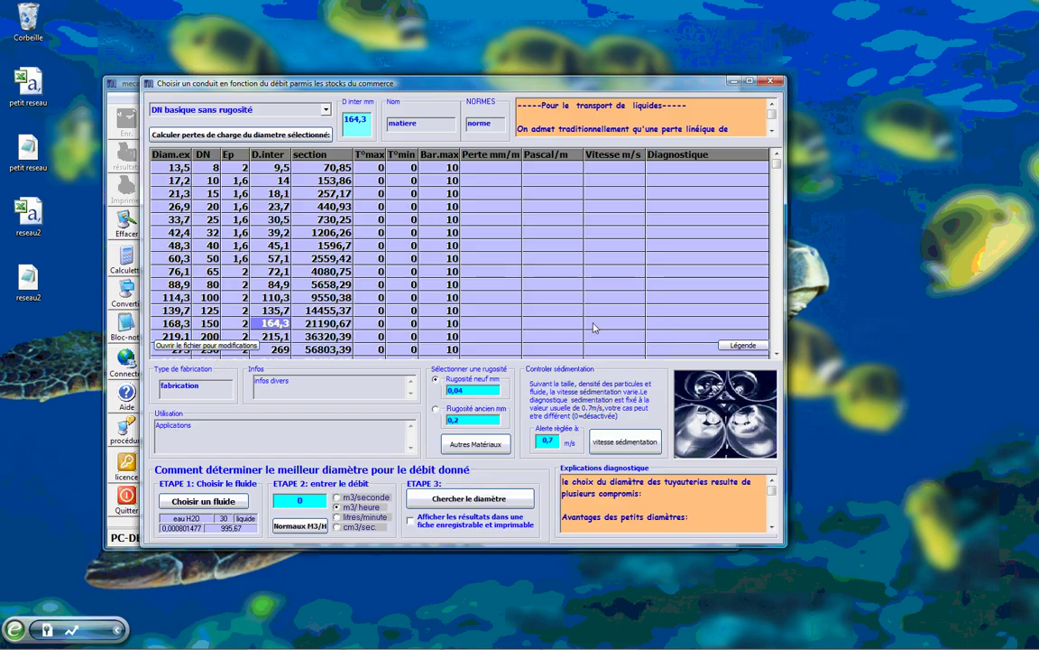
Step: Search for the best pipe diameter for a flow of 20 m3/h with the sedimentation alert disabled
{"action": "left_click", "coordinate": [310, 497]}
{"action": "type", "text": "20"}
{"action": "left_click", "coordinate": [450, 499]}
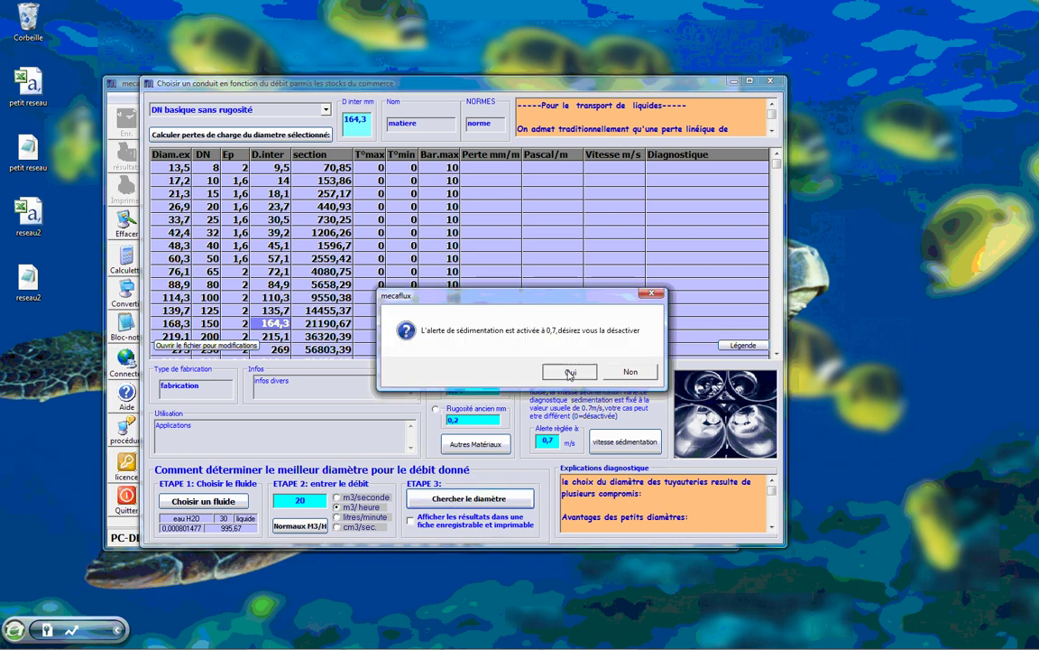
{"action": "left_click", "coordinate": [572, 370]}
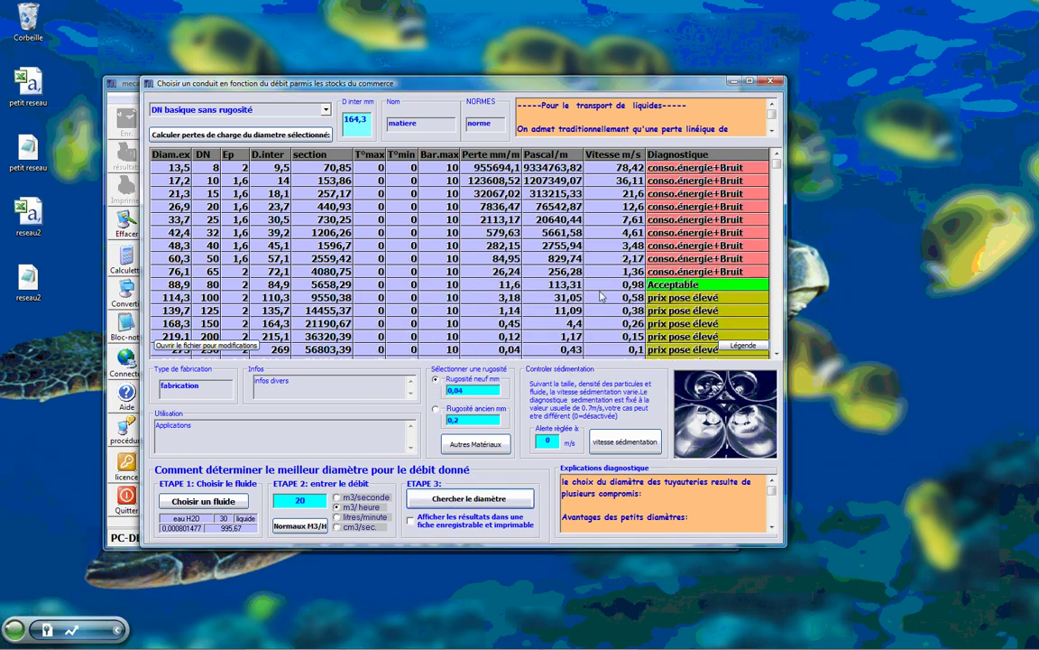
Step: Select the DN 80 pipe with the 84,9 mm inner diameter and load it into the regular head-loss calculation
{"action": "left_click", "coordinate": [231, 287]}
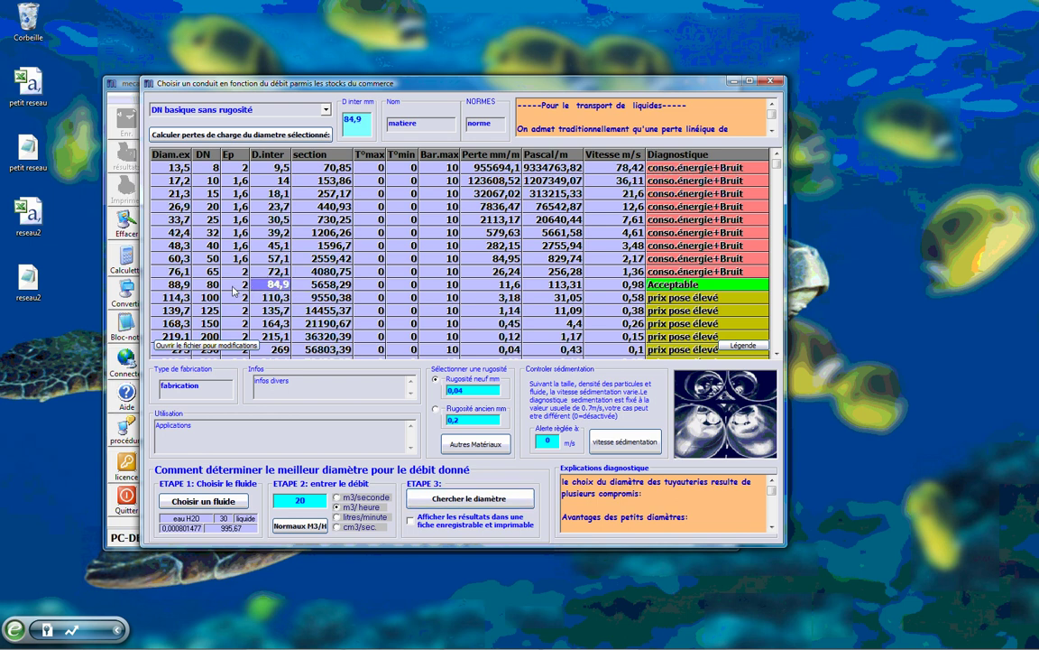
{"action": "left_click", "coordinate": [266, 135]}
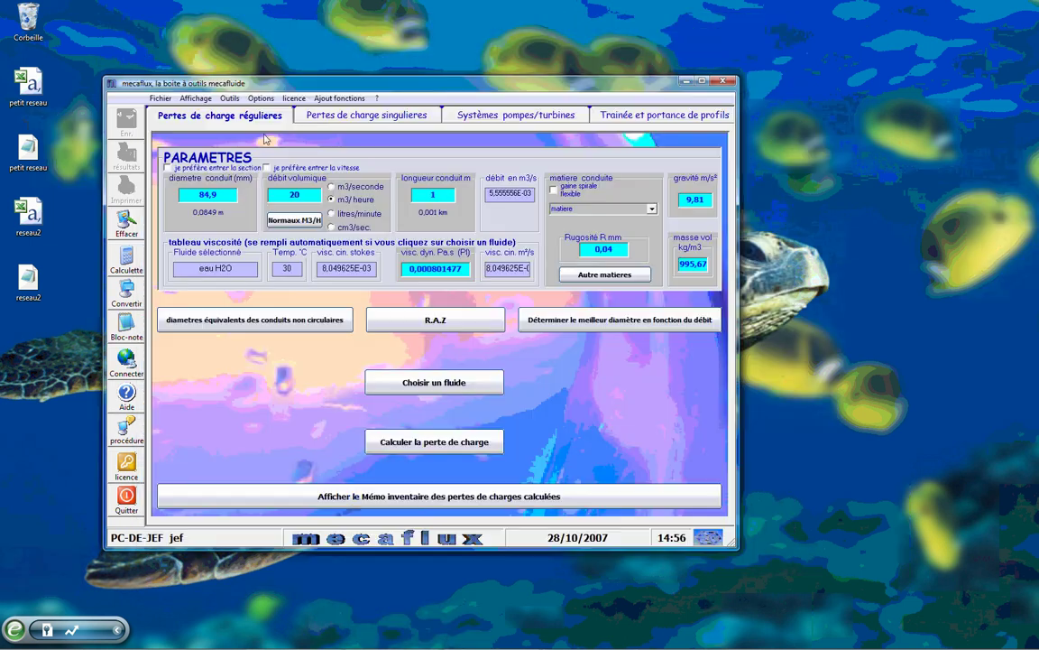
{"action": "left_click", "coordinate": [193, 196]}
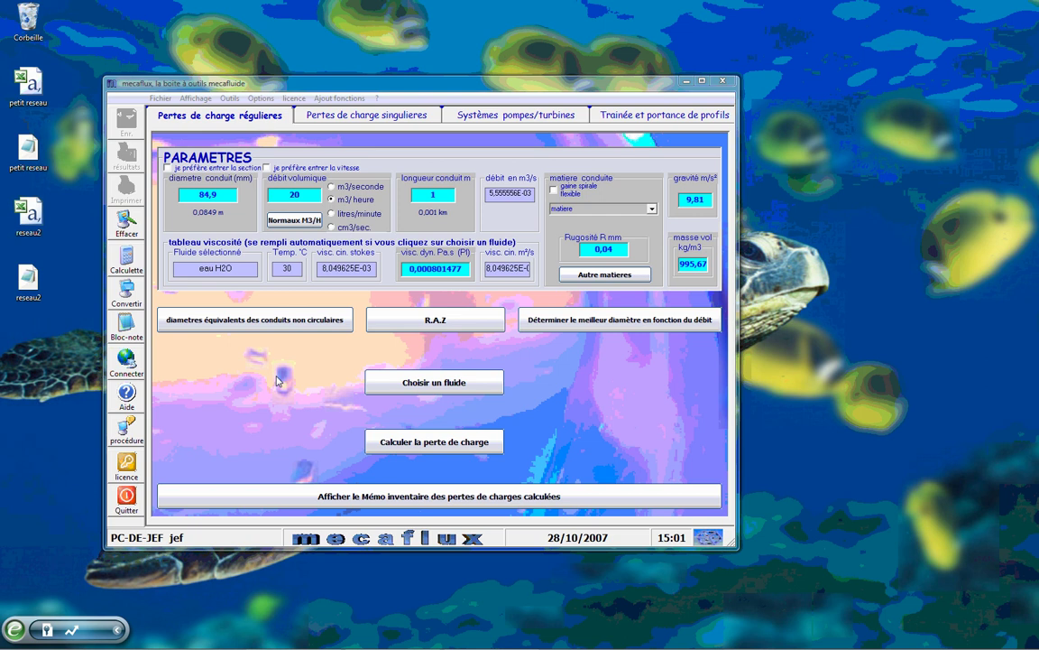
Step: Display the inventory of calculated head losses and arrange its window directly beneath the main window
{"action": "left_click", "coordinate": [332, 495]}
{"action": "left_click", "coordinate": [377, 76]}
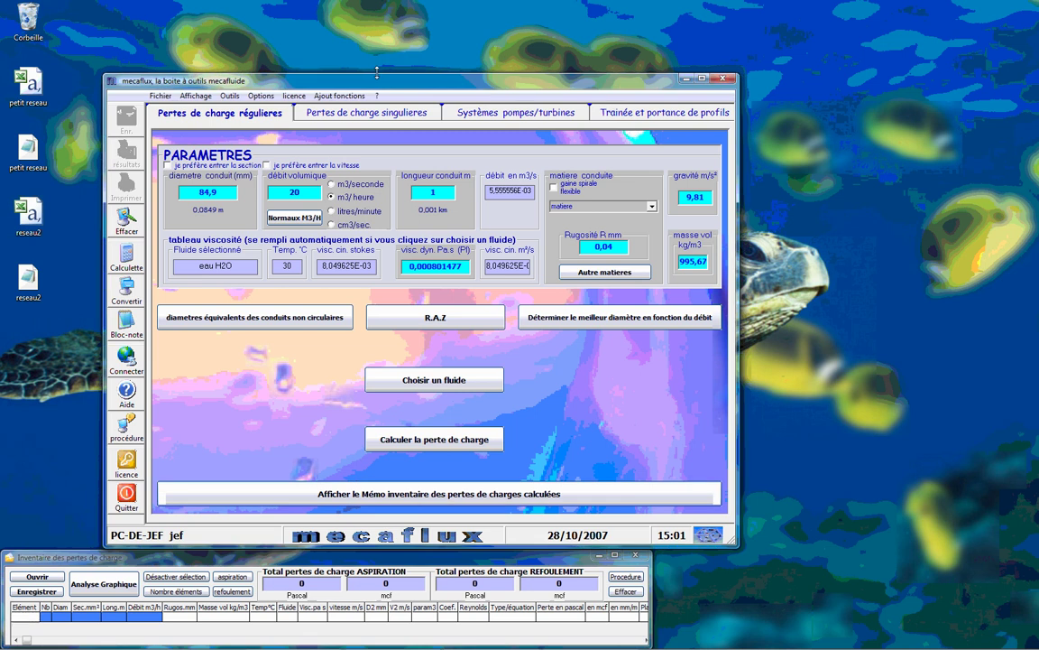
{"action": "left_click_drag", "start_coordinate": [350, 74], "coordinate": [333, 30]}
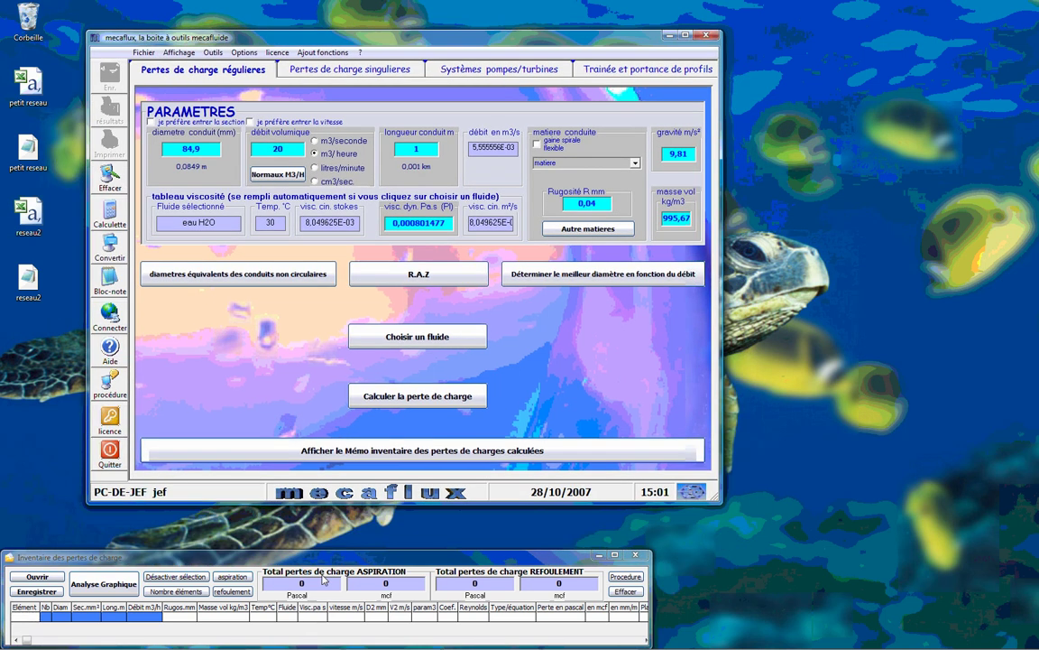
{"action": "left_click_drag", "start_coordinate": [326, 561], "coordinate": [400, 528]}
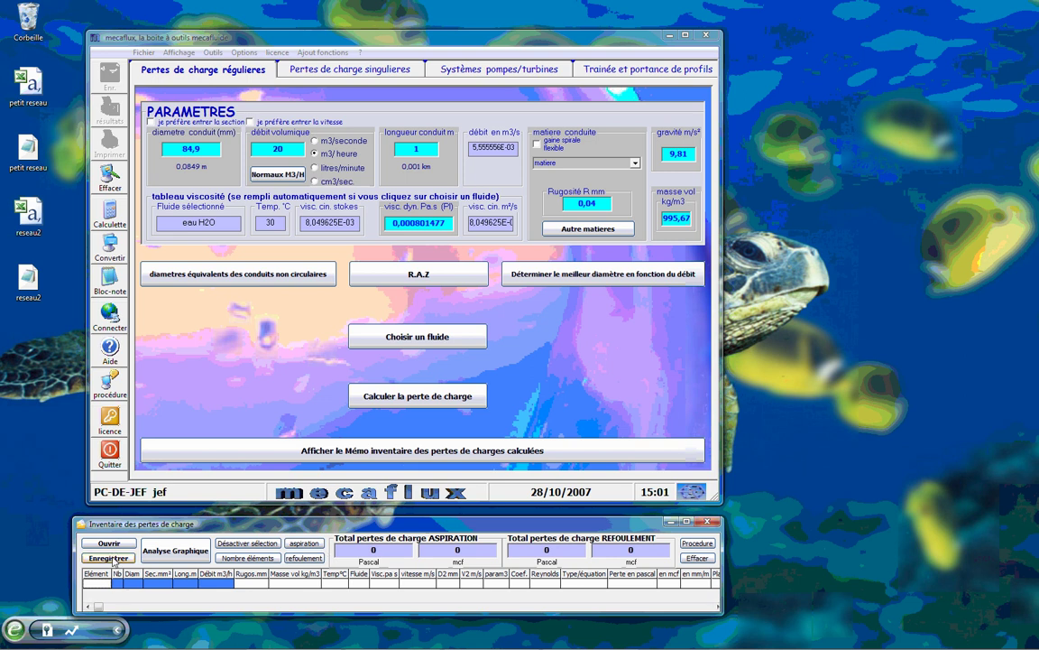
Step: Open a saved head-loss inventory from the Bureau folder and enlarge the inventory window to show all its rows and columns
{"action": "left_click", "coordinate": [108, 543]}
{"action": "left_click", "coordinate": [558, 375]}
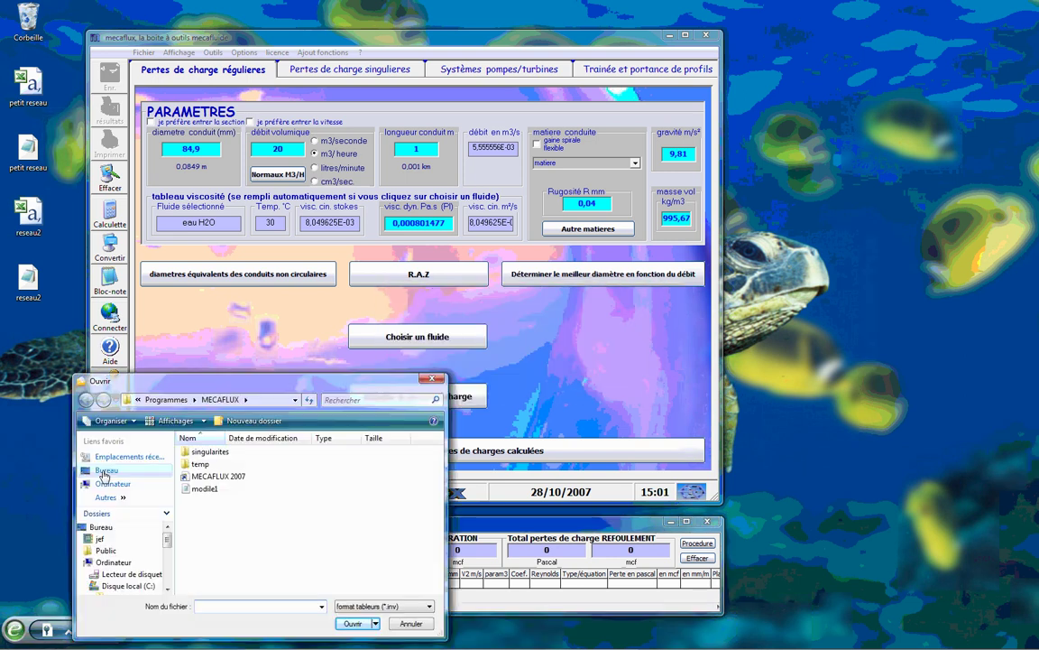
{"action": "left_click", "coordinate": [105, 474]}
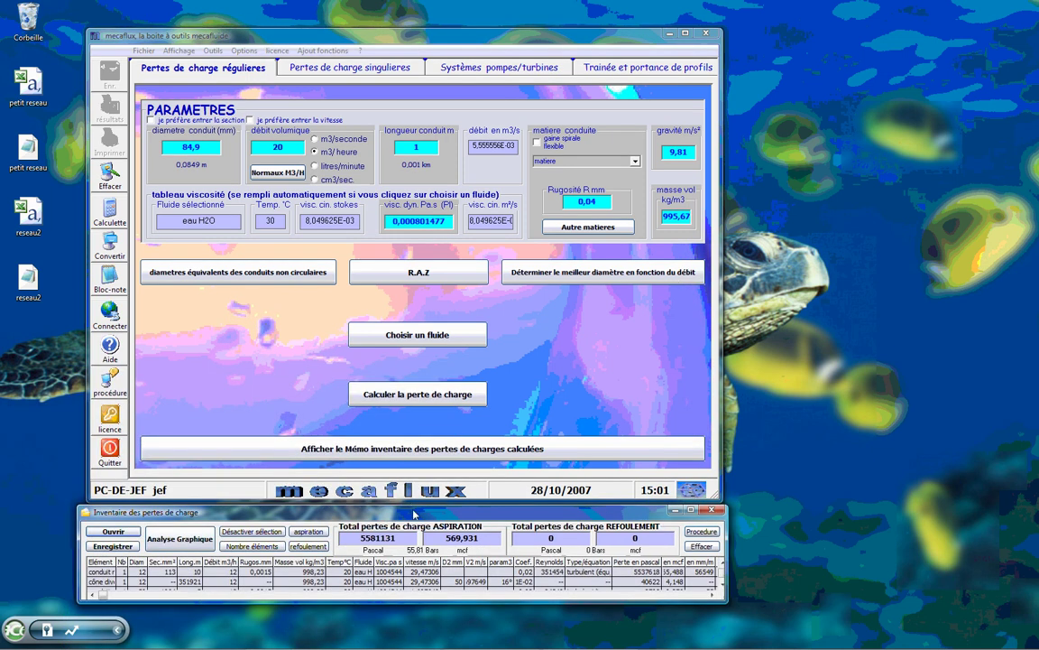
{"action": "left_click_drag", "start_coordinate": [413, 504], "coordinate": [413, 462]}
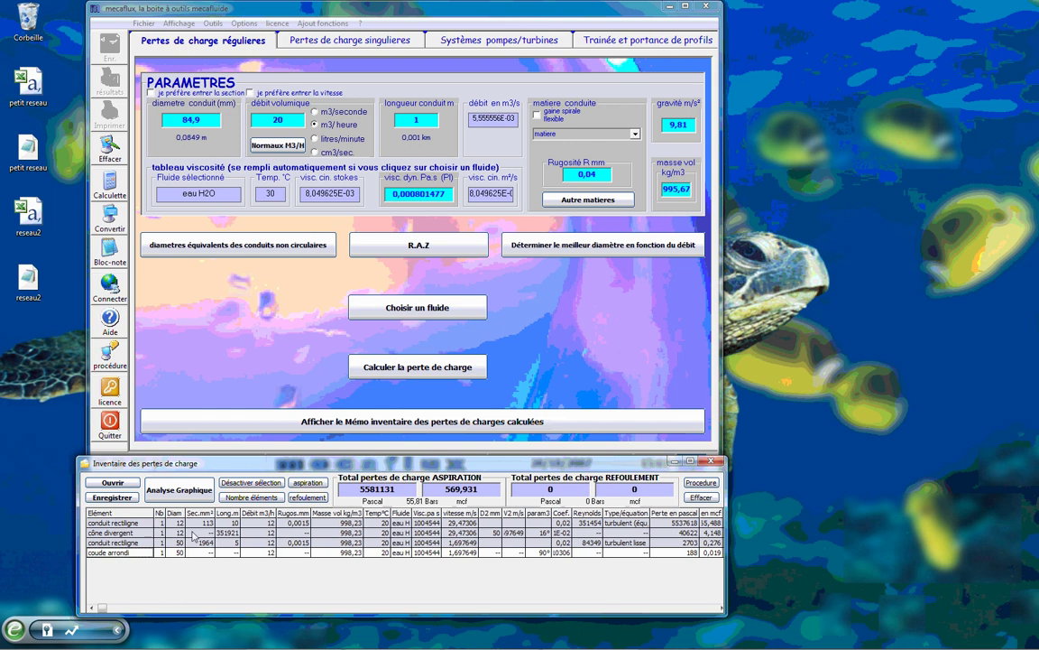
{"action": "left_click_drag", "start_coordinate": [728, 549], "coordinate": [798, 550]}
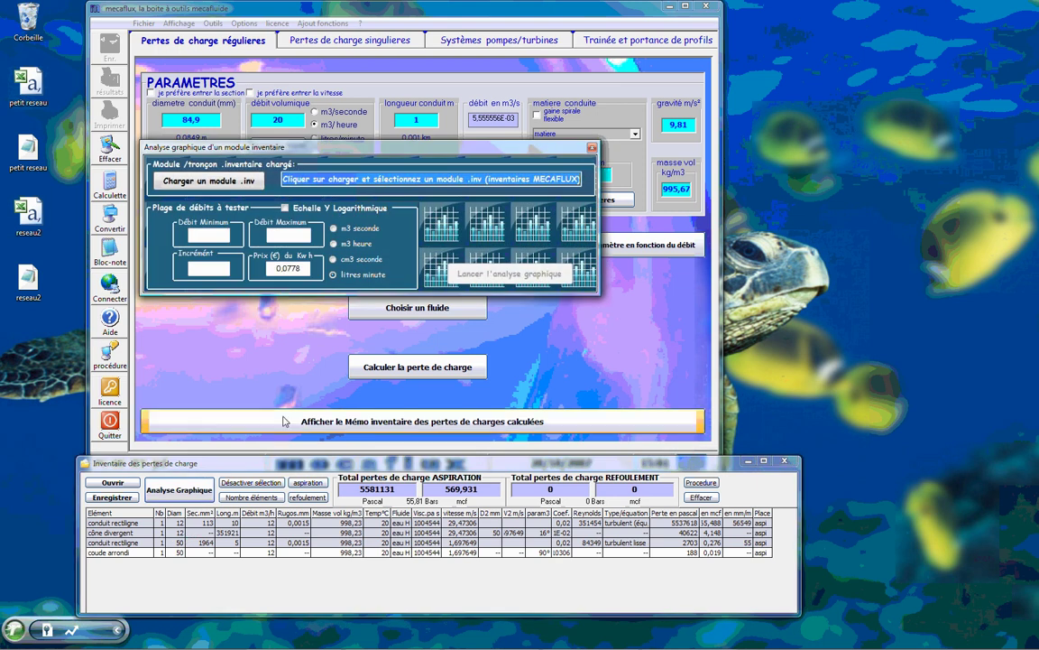
Step: Set the graphical analysis to flows from 12 to 100 litres/minute with an increment of 7, and load petit reseau.inv
{"action": "left_click", "coordinate": [195, 236]}
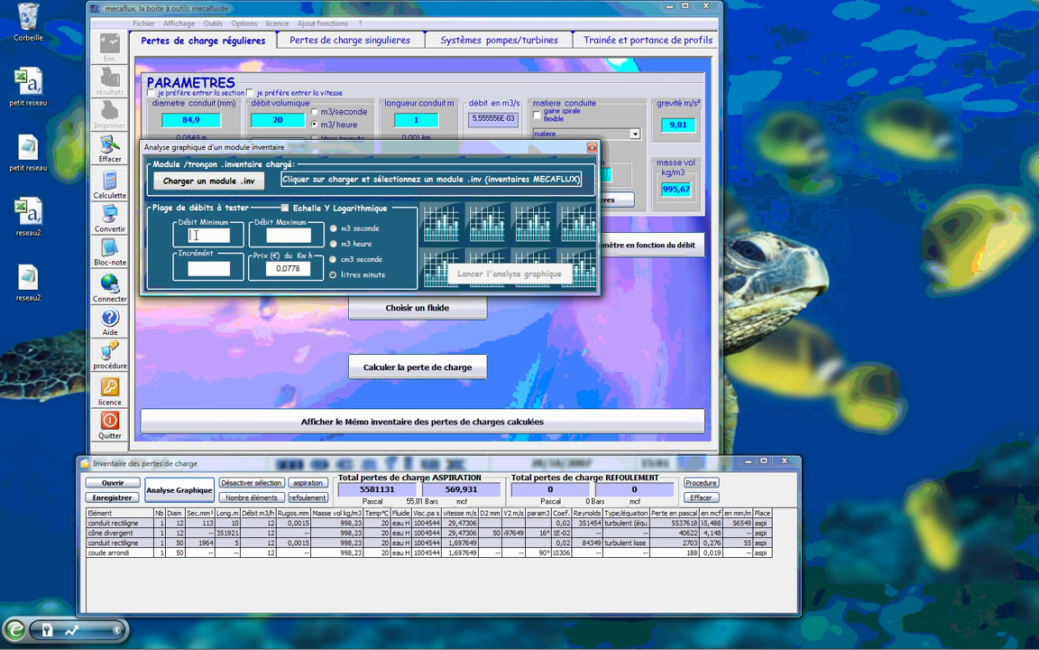
{"action": "type", "text": "12"}
{"action": "left_click", "coordinate": [278, 236]}
{"action": "type", "text": "100"}
{"action": "left_click", "coordinate": [206, 269]}
{"action": "type", "text": "7"}
{"action": "left_click", "coordinate": [208, 181]}
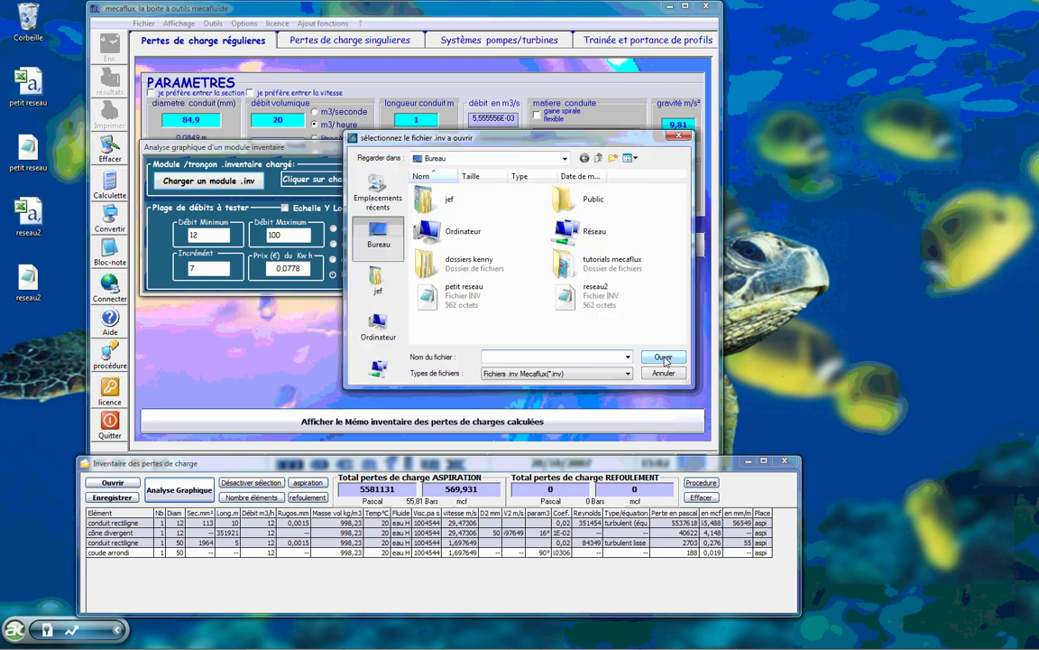
{"action": "double_click", "coordinate": [461, 304]}
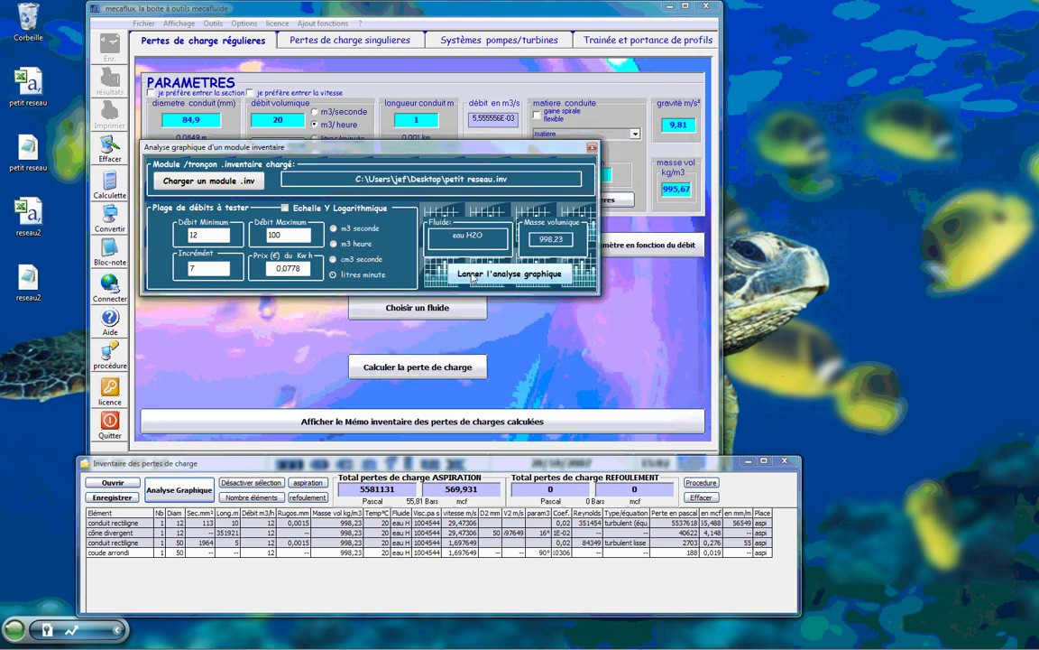
Step: Run the graphical analysis of petit reseau.inv, close its charts, and rerun it with a logarithmic Y scale
{"action": "left_click", "coordinate": [471, 276]}
{"action": "key", "text": "Return"}
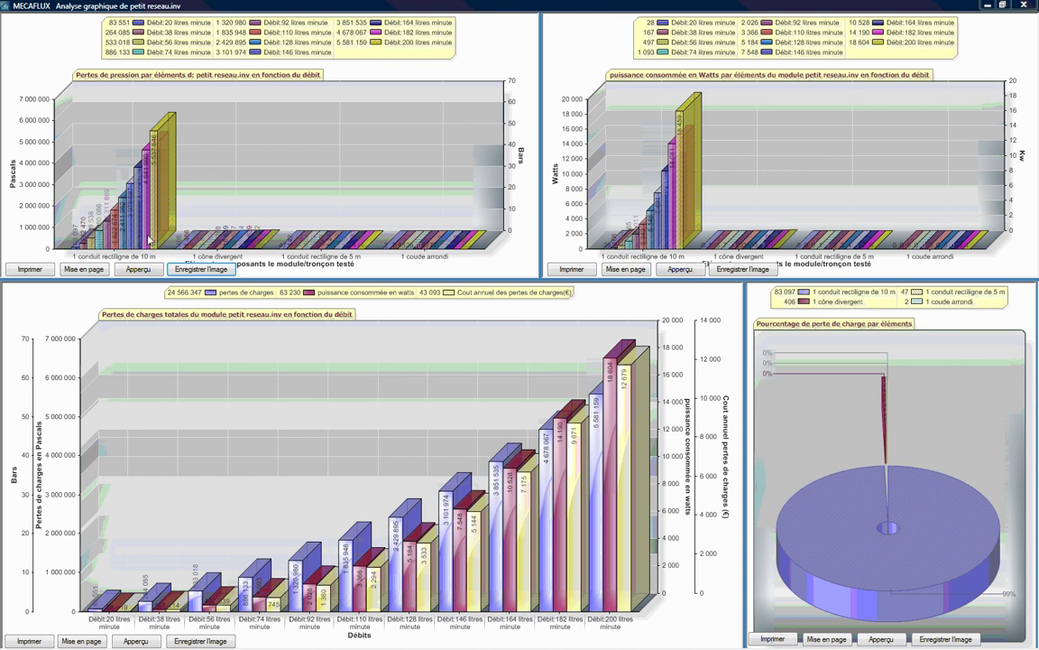
{"action": "left_click", "coordinate": [1026, 6]}
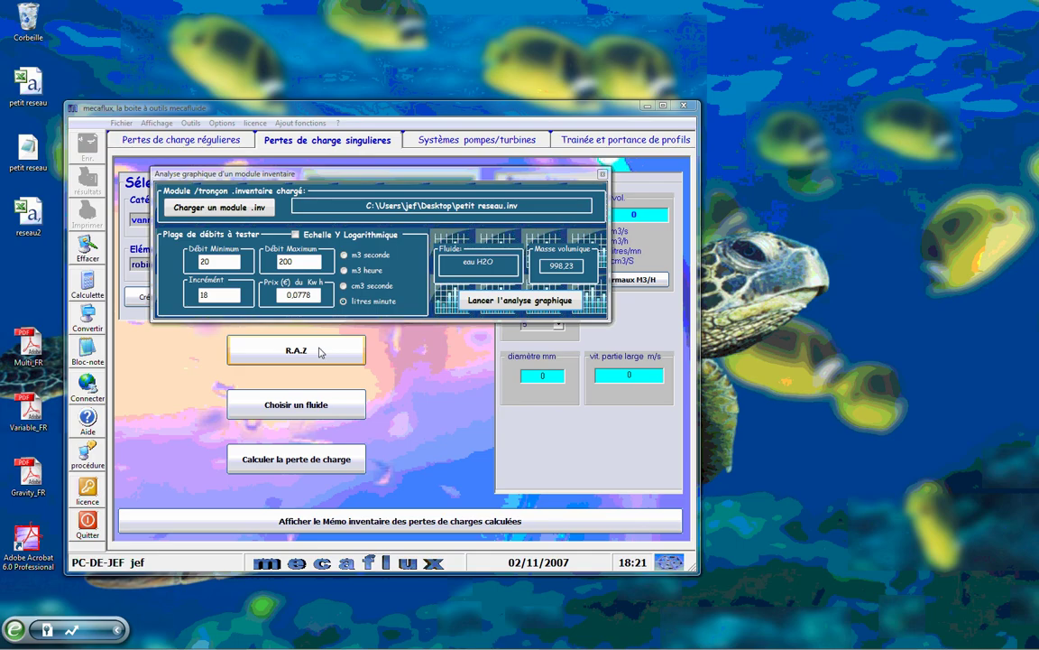
{"action": "left_click", "coordinate": [296, 236]}
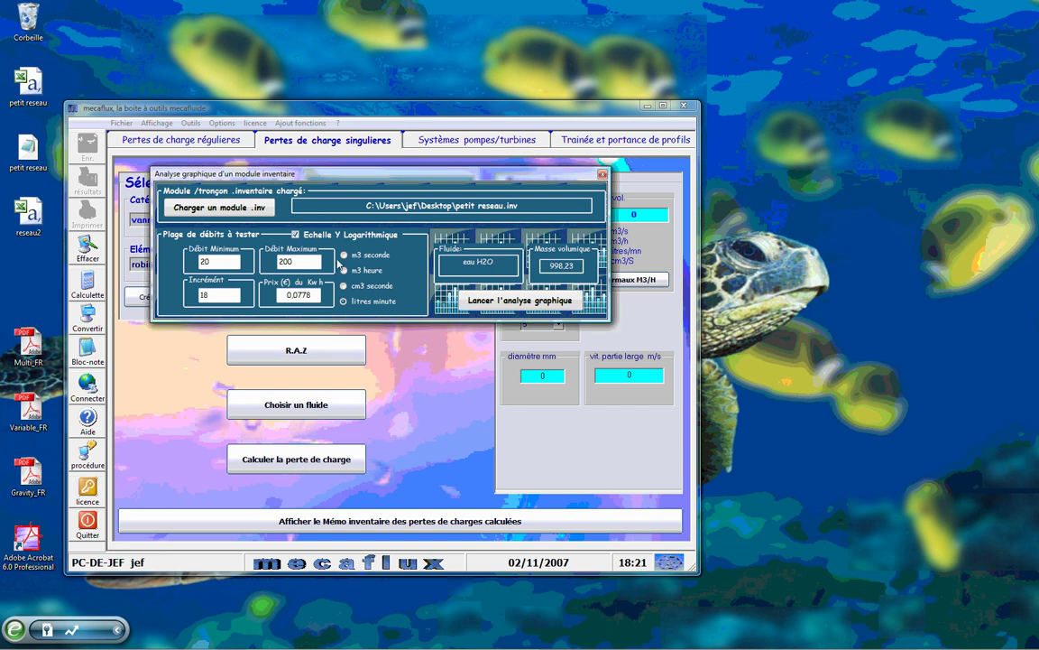
{"action": "left_click", "coordinate": [511, 302]}
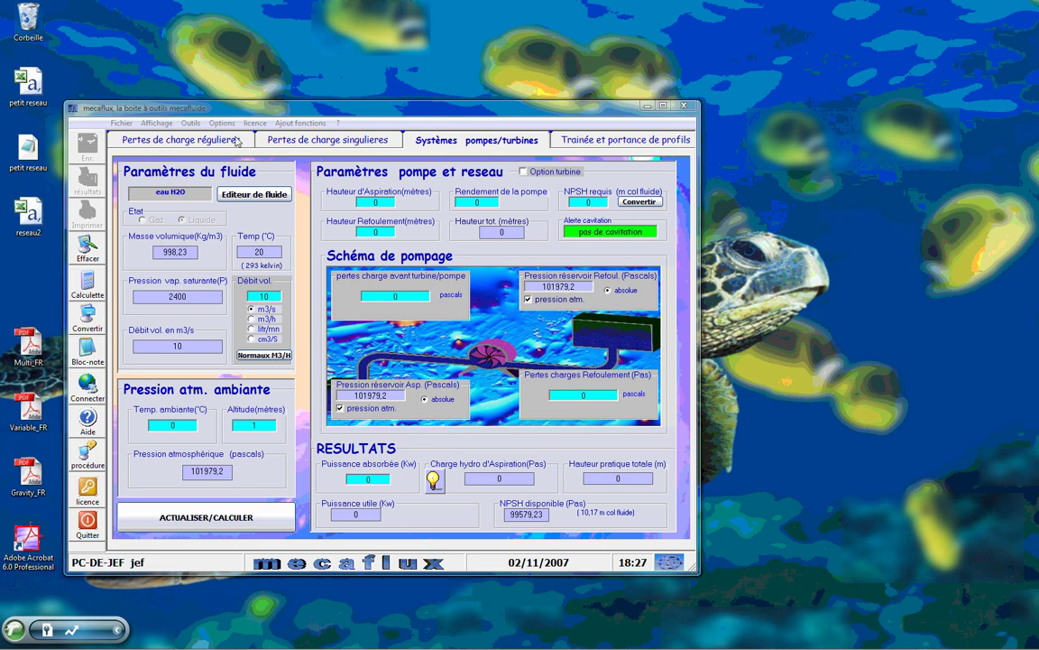
Step: Go through the calculation modules to the profile drag and lift module and select the falcon profile
{"action": "left_click", "coordinate": [232, 142]}
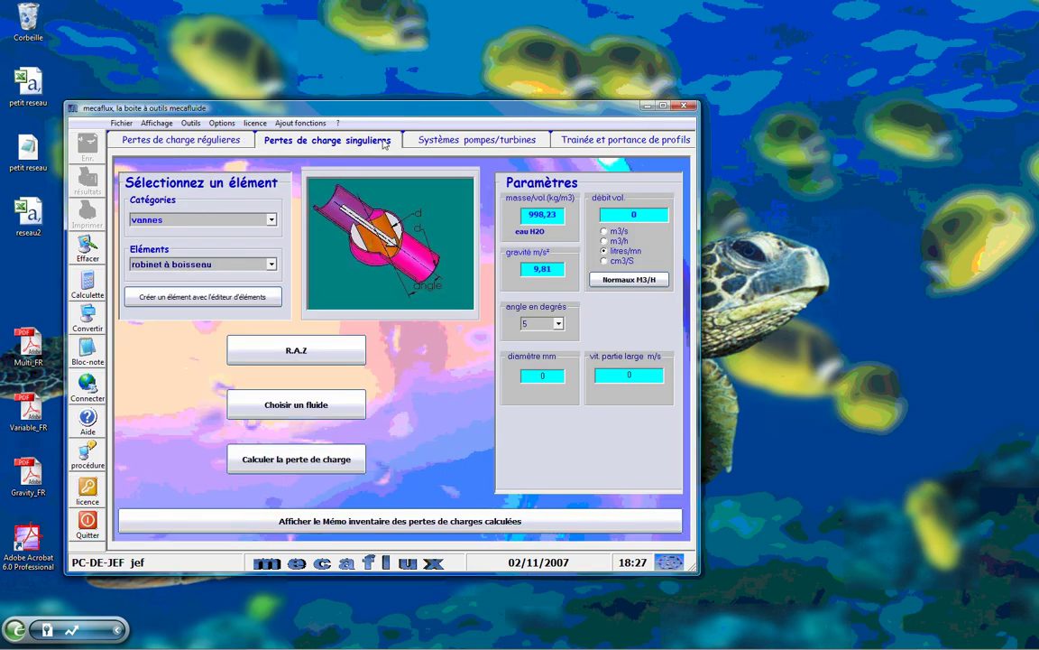
{"action": "left_click", "coordinate": [417, 143]}
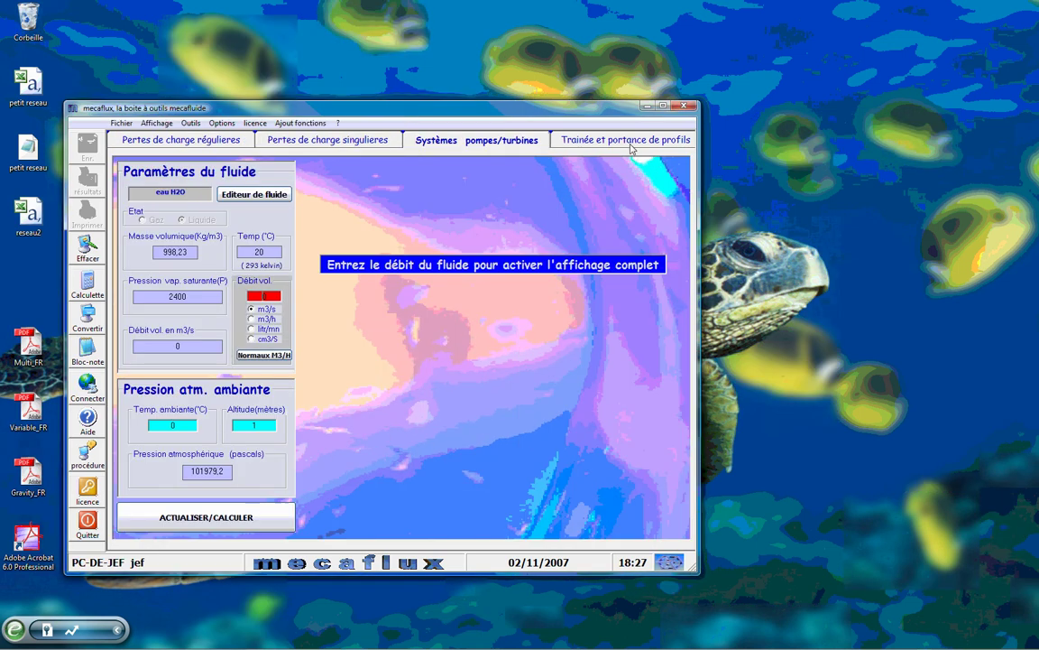
{"action": "left_click", "coordinate": [631, 145]}
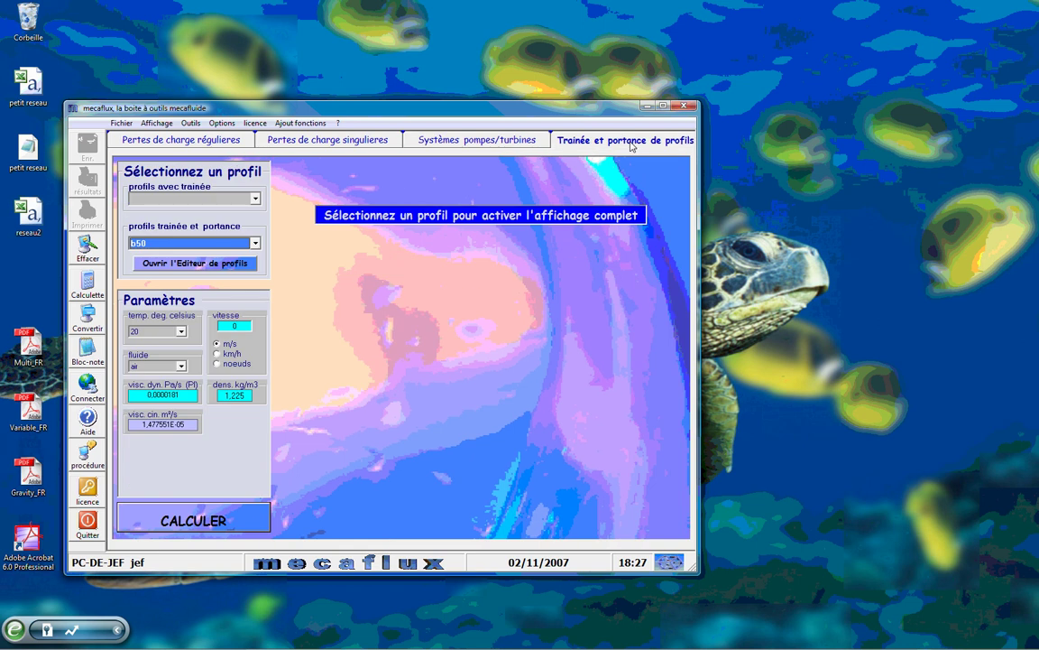
{"action": "left_click", "coordinate": [254, 244]}
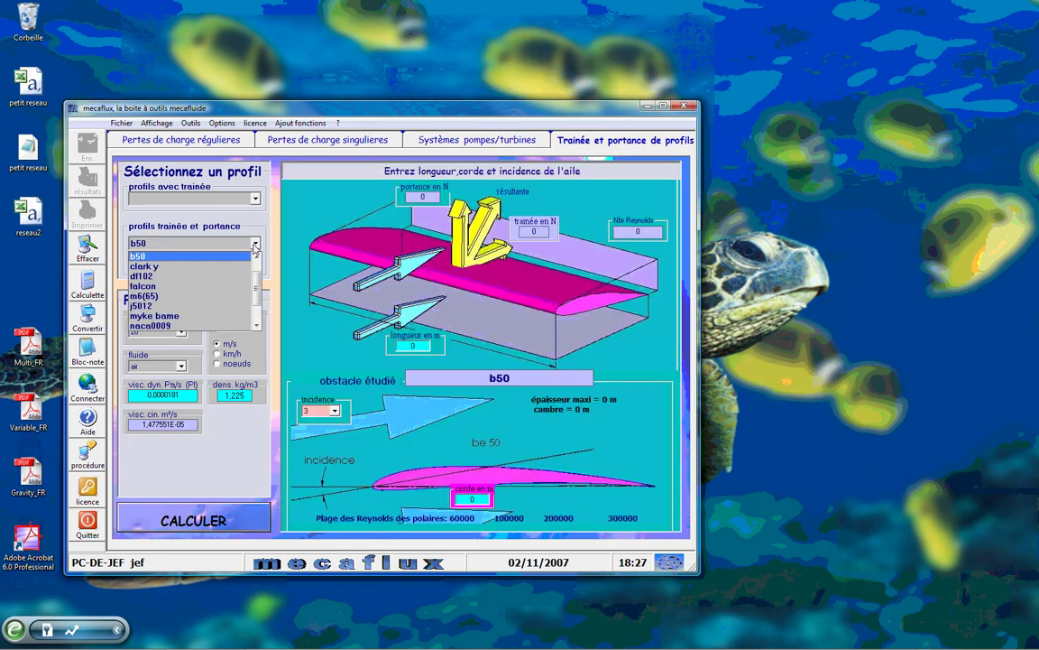
{"action": "left_click", "coordinate": [213, 287]}
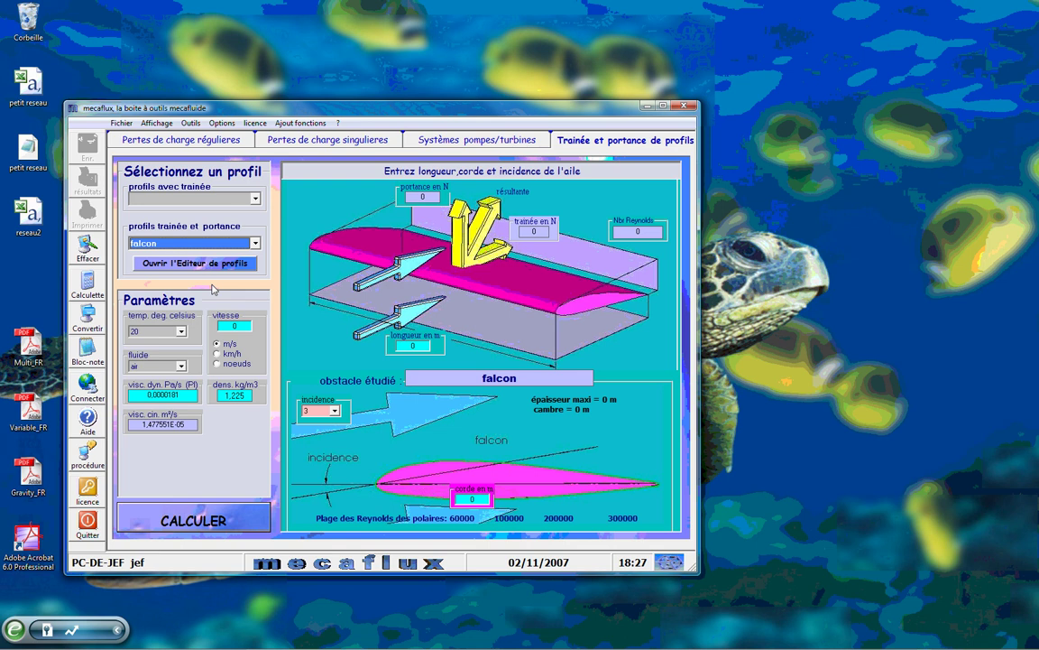
Step: Set the falcon wing's incidence to 7,5, speed to 12 km/h, length to 1 m and chord to 0,5 m
{"action": "left_click", "coordinate": [334, 410]}
{"action": "left_click", "coordinate": [327, 461]}
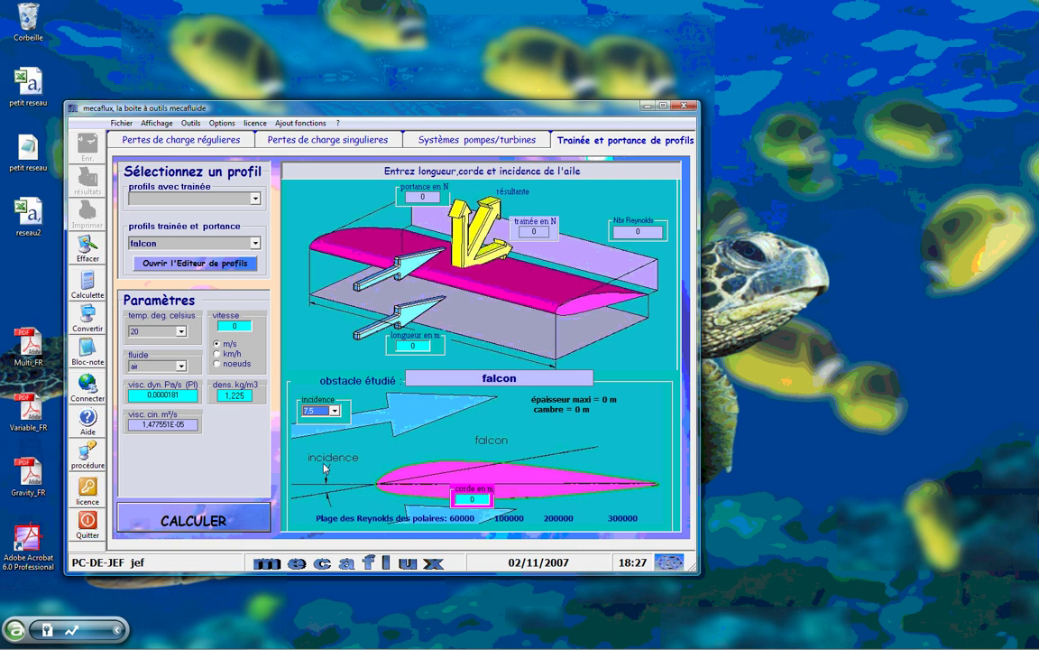
{"action": "left_click", "coordinate": [232, 326]}
{"action": "type", "text": "12"}
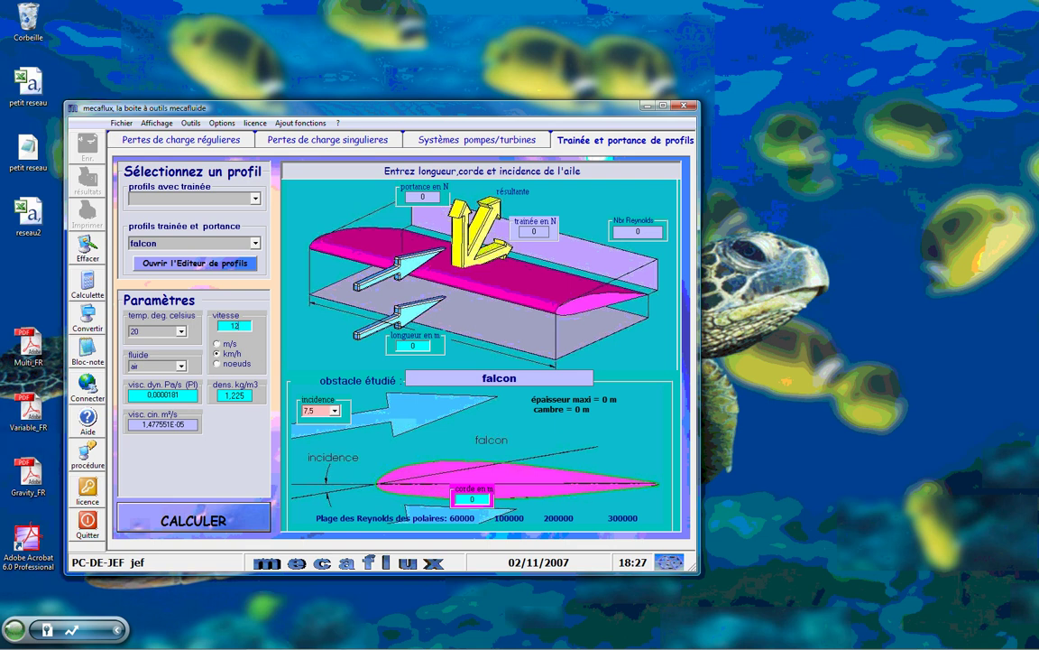
{"action": "left_click", "coordinate": [217, 354]}
{"action": "left_click", "coordinate": [400, 346]}
{"action": "type", "text": "1"}
{"action": "left_click", "coordinate": [472, 498]}
{"action": "type", "text": ".5"}
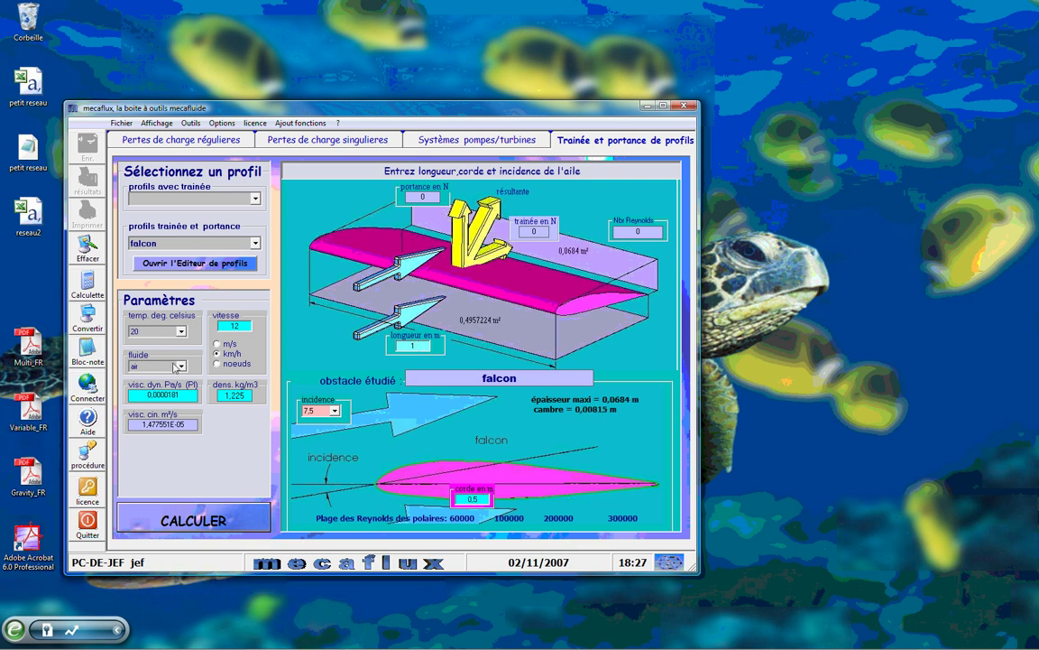
Step: Calculate the falcon profile's lift and drag, read through the results sheet, and close it
{"action": "left_click", "coordinate": [200, 523]}
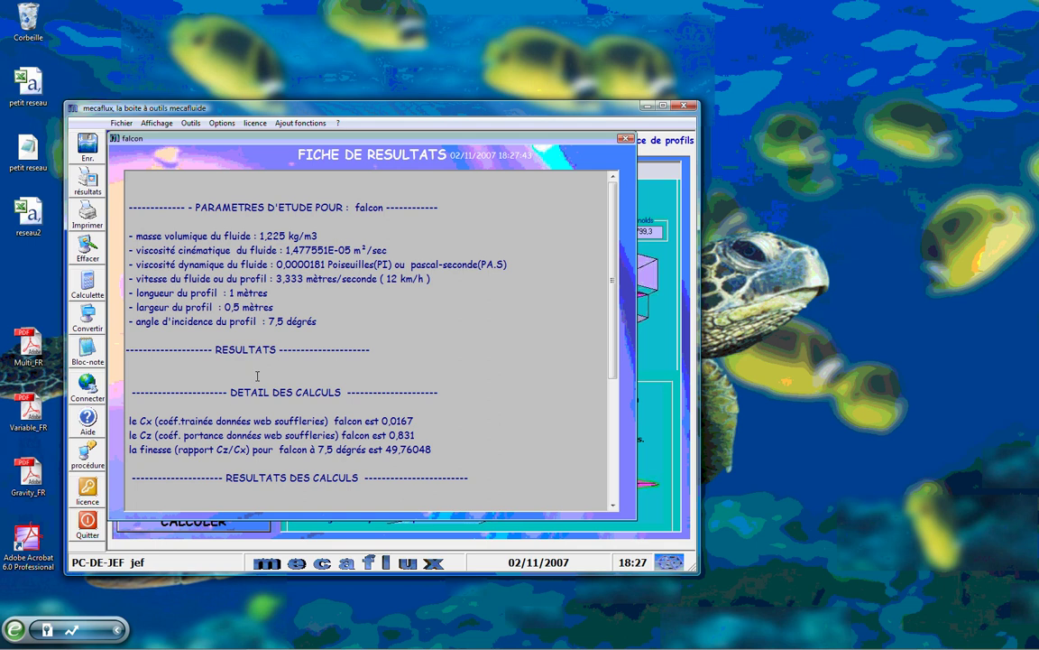
{"action": "scroll", "coordinate": [257, 375], "scroll_direction": "down", "scroll_amount": 5}
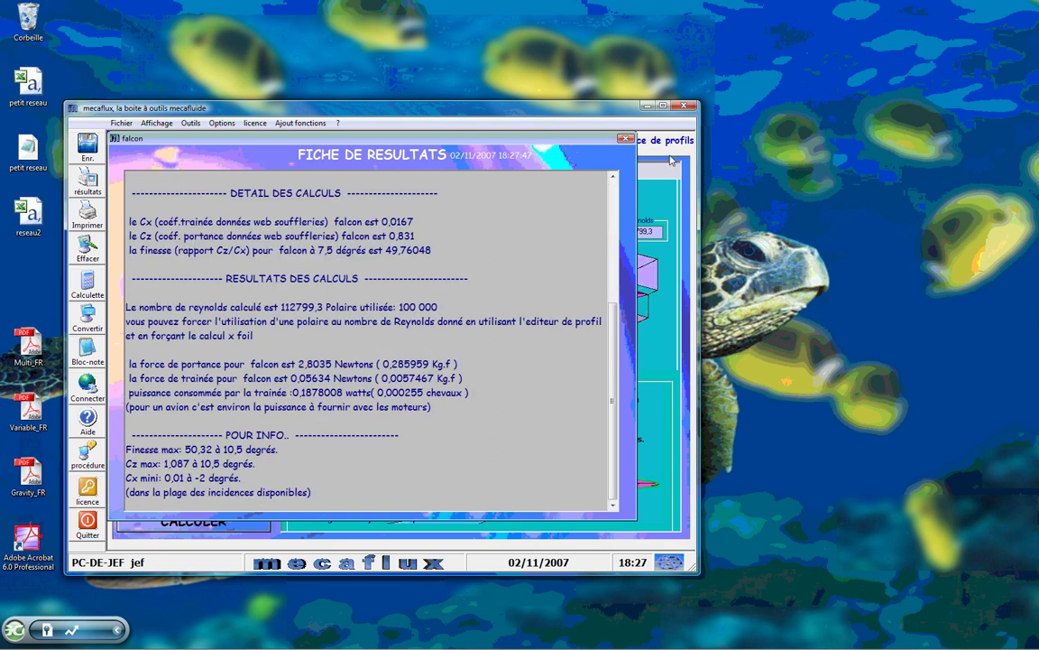
{"action": "left_click", "coordinate": [625, 138]}
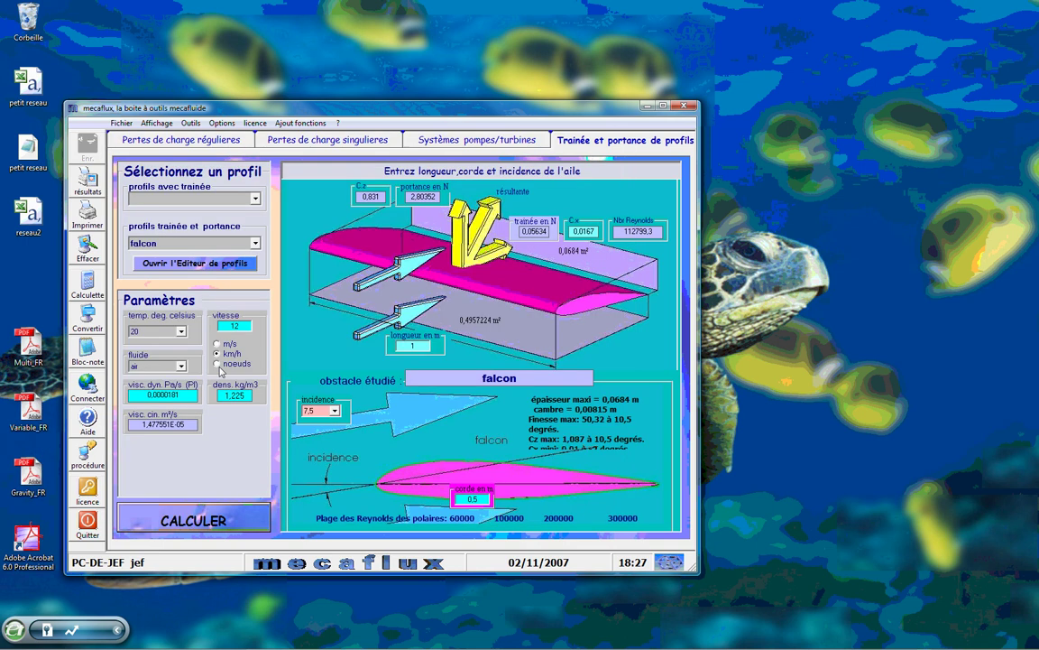
Step: Open the profile editor and generate a four-digit NACA 0012 profile for use in it
{"action": "left_click", "coordinate": [231, 263]}
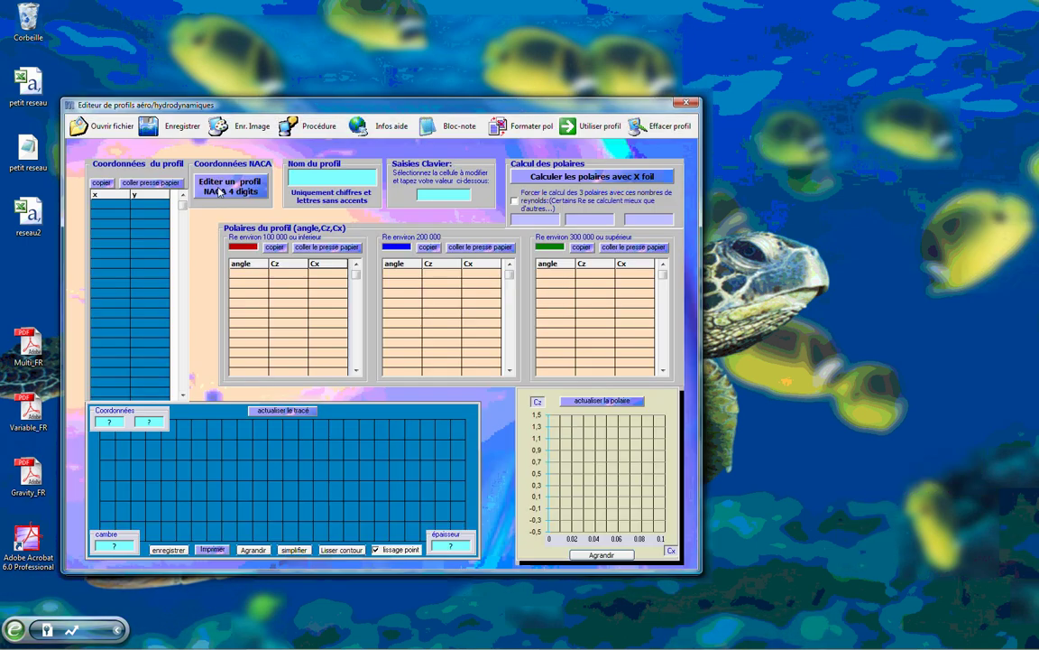
{"action": "left_click", "coordinate": [219, 189]}
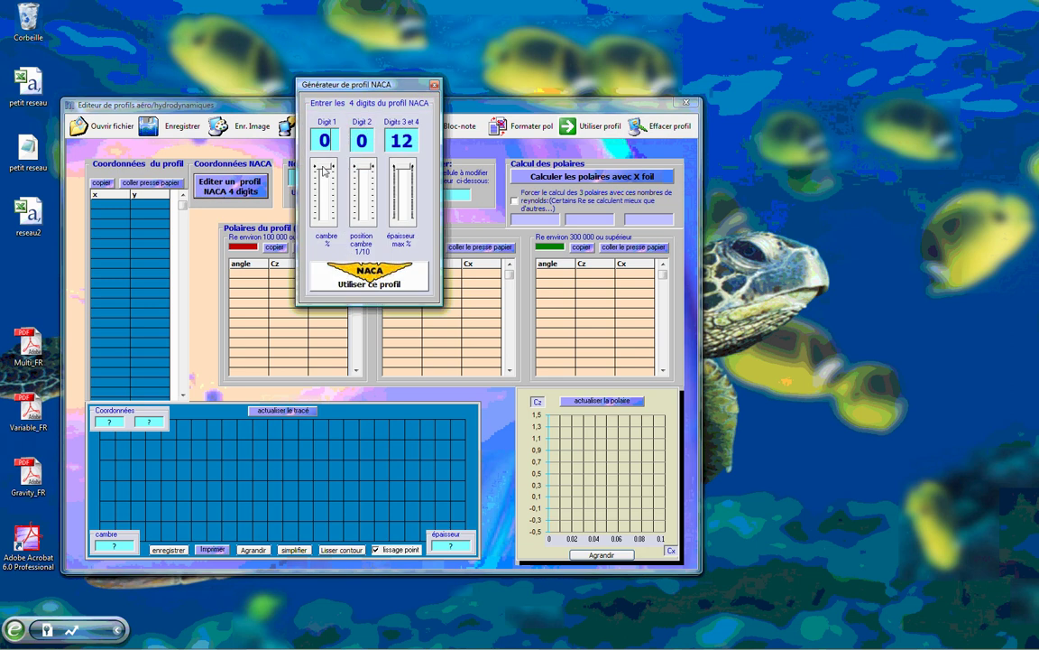
{"action": "mouse_move", "coordinate": [325, 172]}
{"action": "left_mouse_down"}
{"action": "mouse_move", "coordinate": [325, 189]}
{"action": "mouse_move", "coordinate": [361, 182]}
{"action": "mouse_move", "coordinate": [362, 193]}
{"action": "mouse_move", "coordinate": [326, 168]}
{"action": "mouse_move", "coordinate": [365, 166]}
{"action": "mouse_move", "coordinate": [326, 162]}
{"action": "left_mouse_up"}
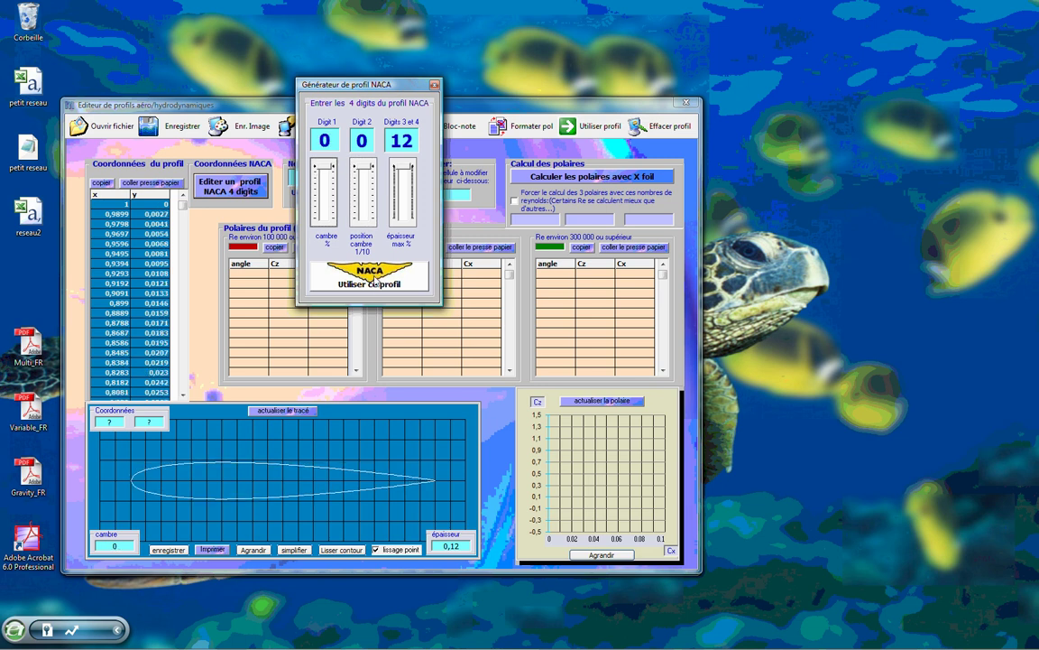
{"action": "left_click", "coordinate": [370, 282]}
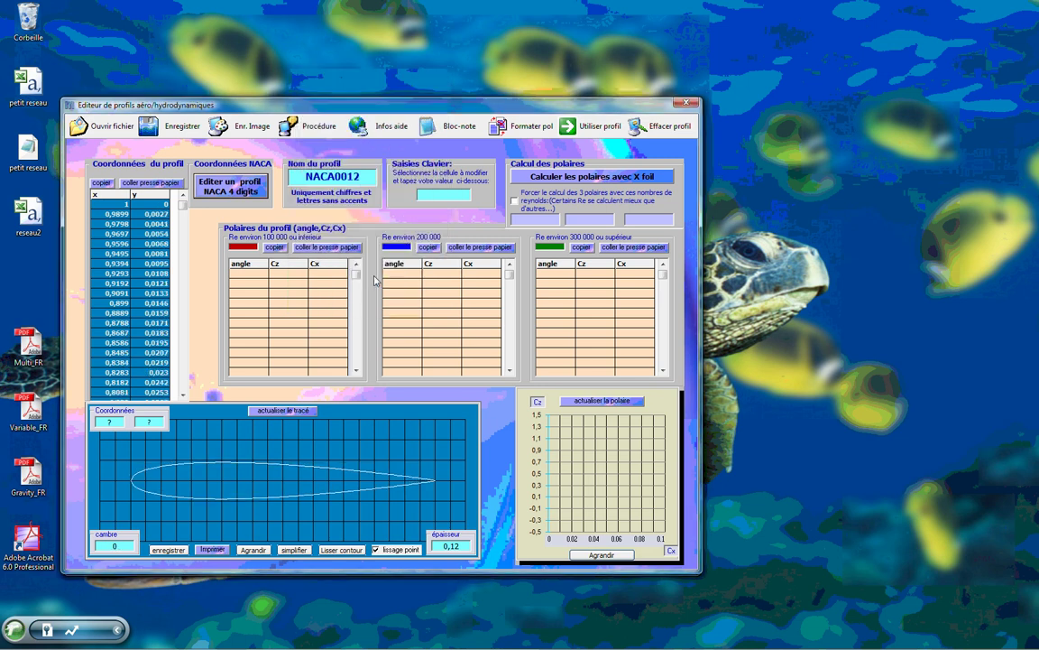
Step: Calculate the NACA0012 polars with X foil and view the enlarged polar chart before reducing it again
{"action": "left_click", "coordinate": [558, 180]}
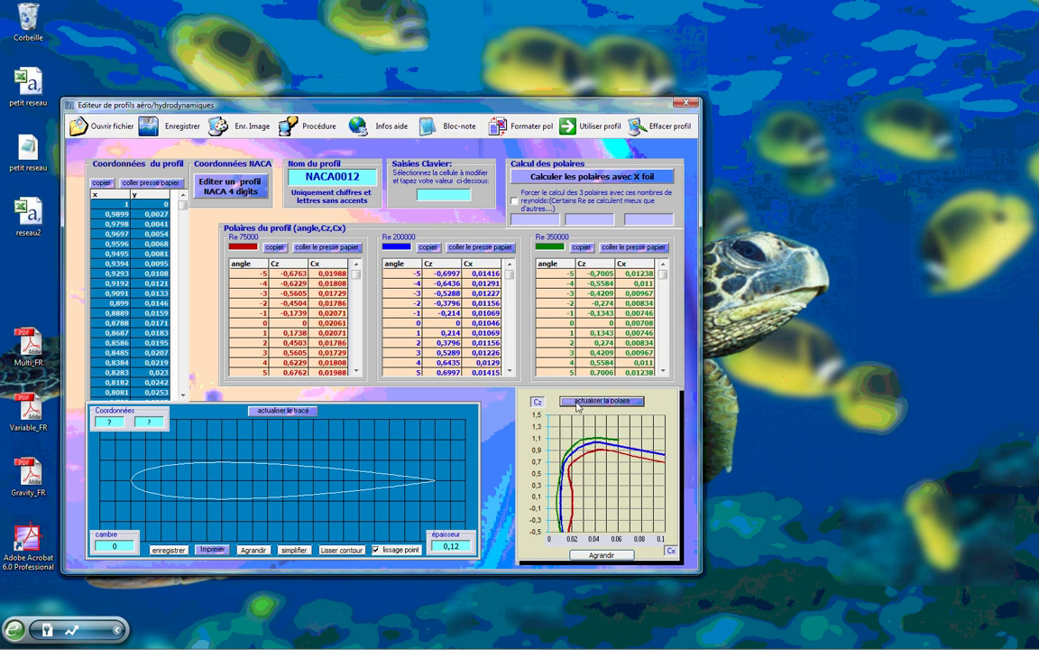
{"action": "left_click", "coordinate": [619, 555]}
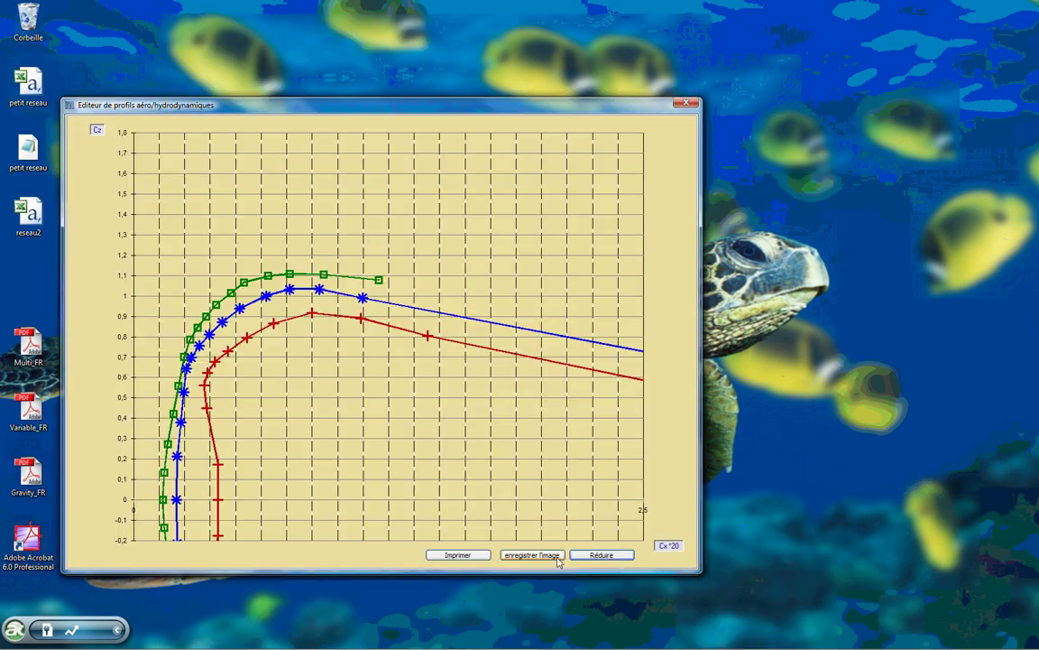
{"action": "left_click", "coordinate": [600, 554]}
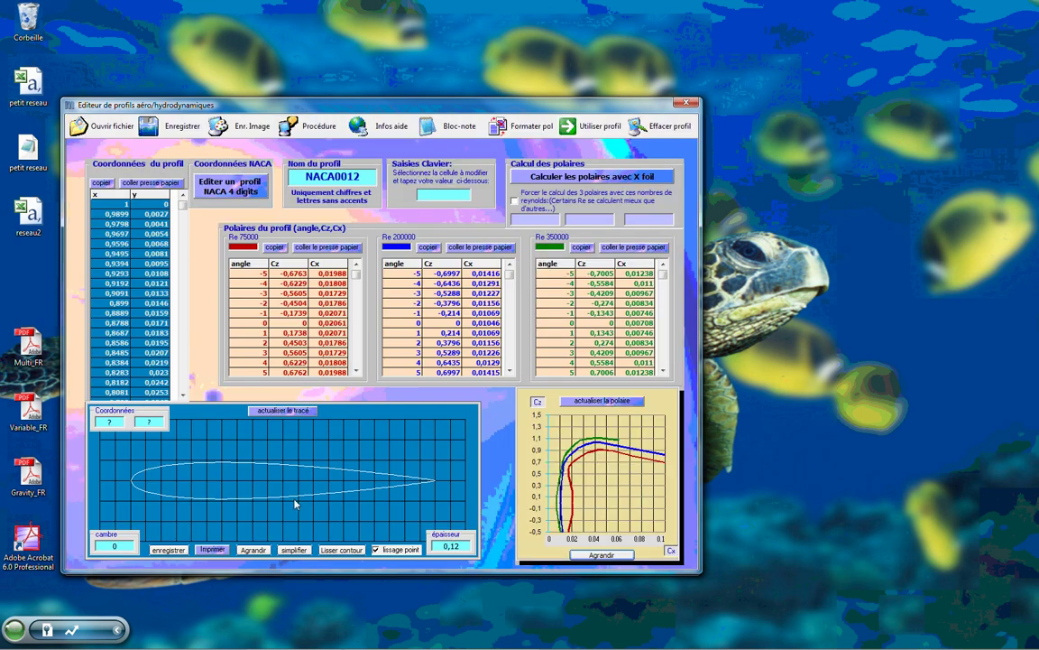
Step: Enlarge the NACA0012 outline, reshape its upper contour points near mid-chord into a slight bump, and smooth the contour
{"action": "left_click", "coordinate": [253, 549]}
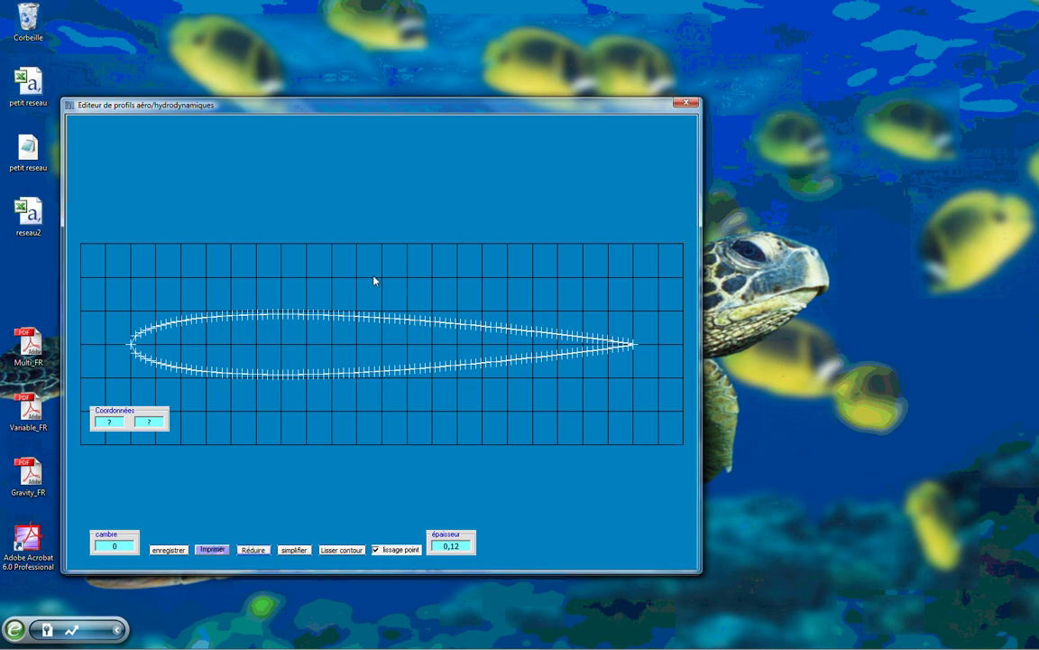
{"action": "left_click_drag", "start_coordinate": [357, 319], "coordinate": [390, 316]}
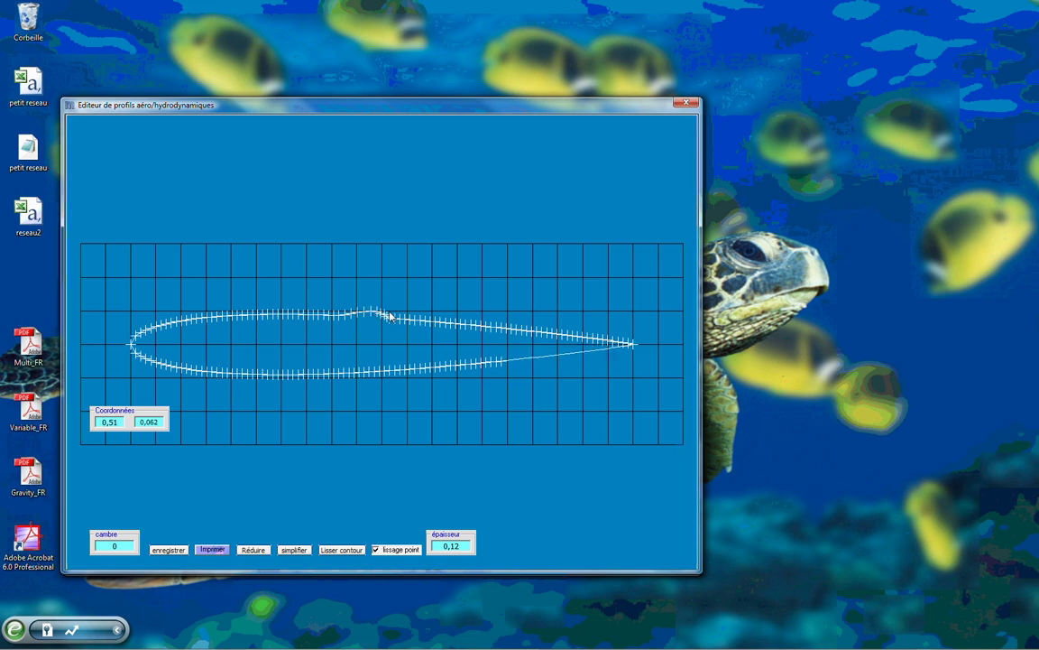
{"action": "left_click", "coordinate": [343, 550]}
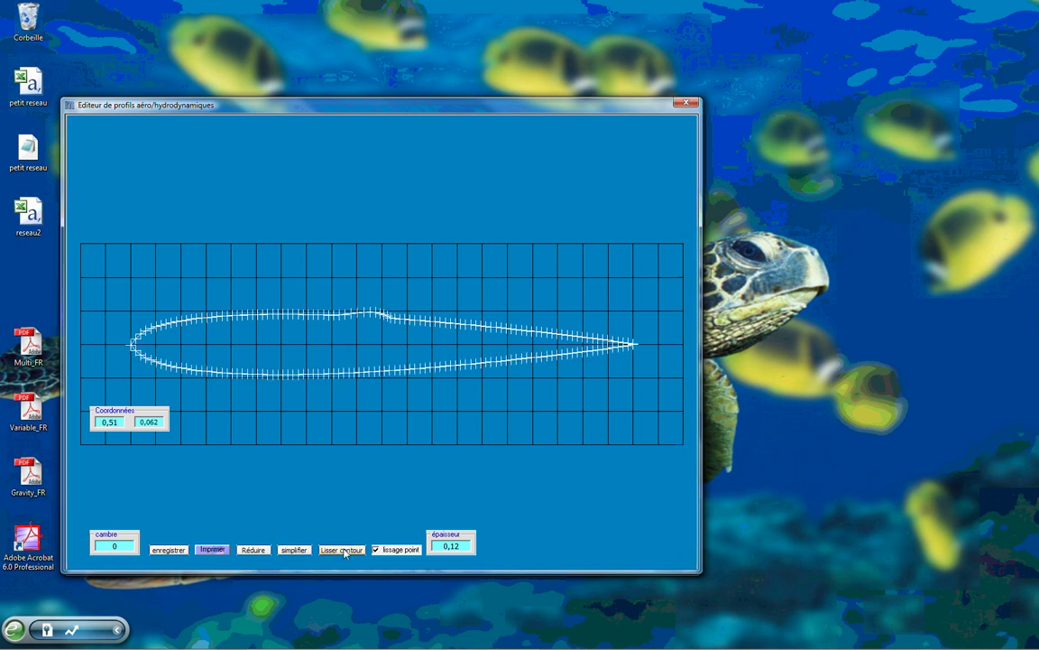
Step: Reduce the enlarged outline, return to the drag and lift module, and browse the drag-only shapes from rectangular plate to half-sphere face
{"action": "left_click", "coordinate": [257, 551]}
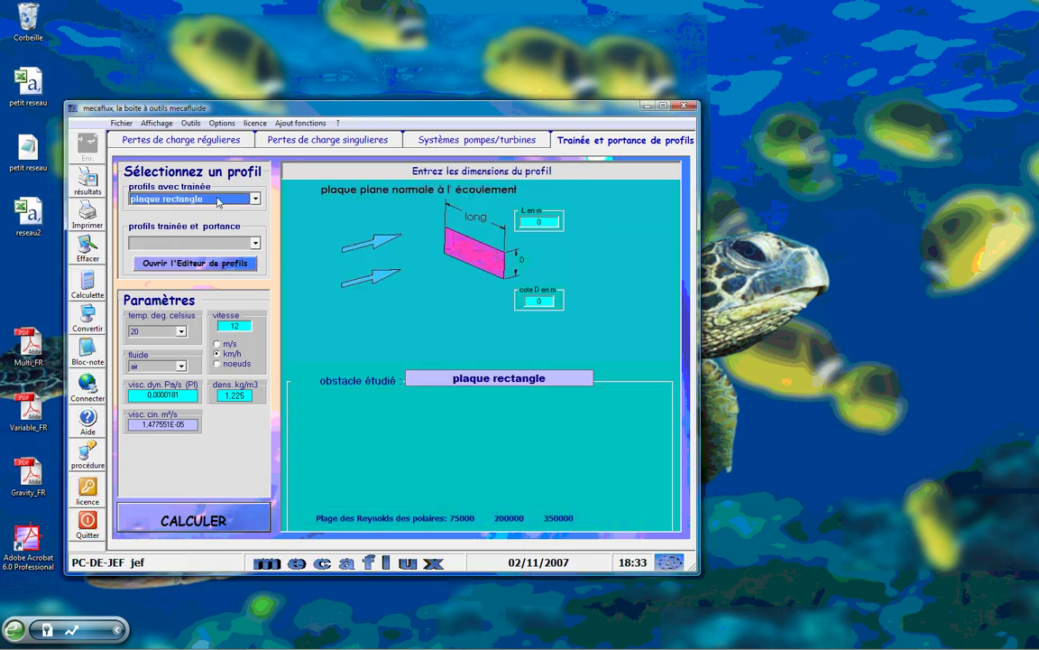
{"action": "scroll", "coordinate": [216, 202], "scroll_direction": "down", "scroll_amount": 1}
{"action": "scroll", "coordinate": [217, 202], "scroll_direction": "down", "scroll_amount": 3}
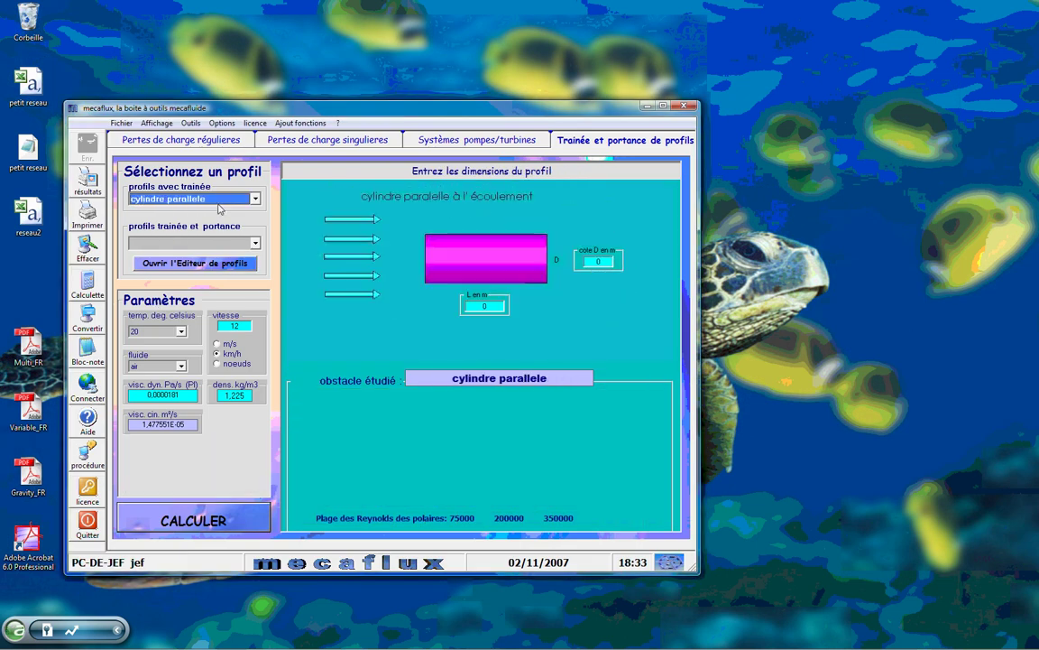
{"action": "scroll", "coordinate": [227, 207], "scroll_direction": "down", "scroll_amount": 4}
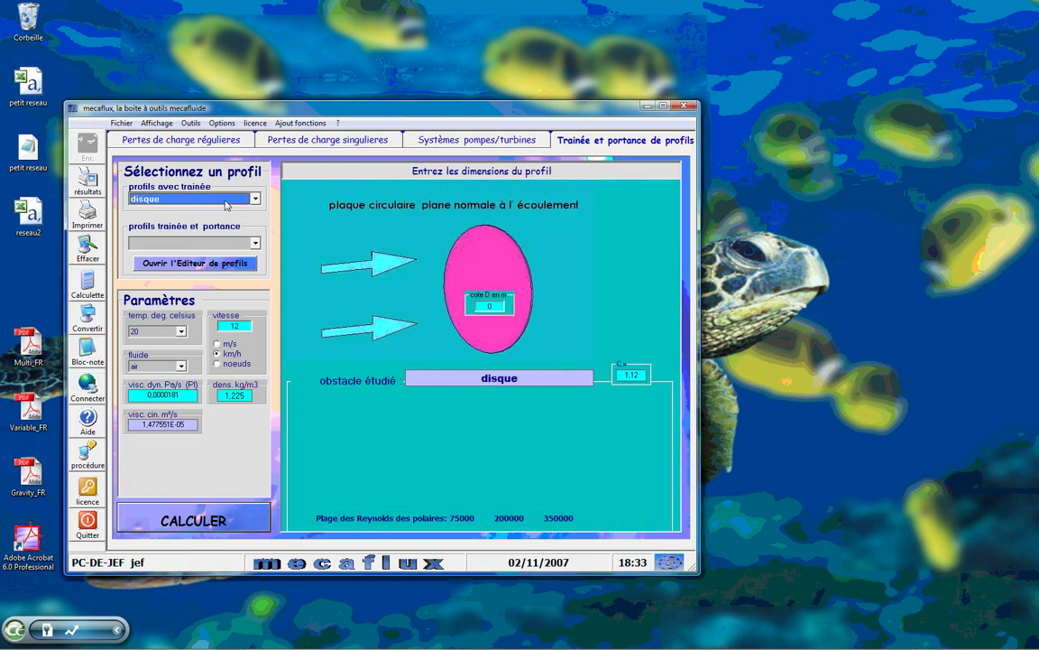
{"action": "scroll", "coordinate": [227, 205], "scroll_direction": "down", "scroll_amount": 3}
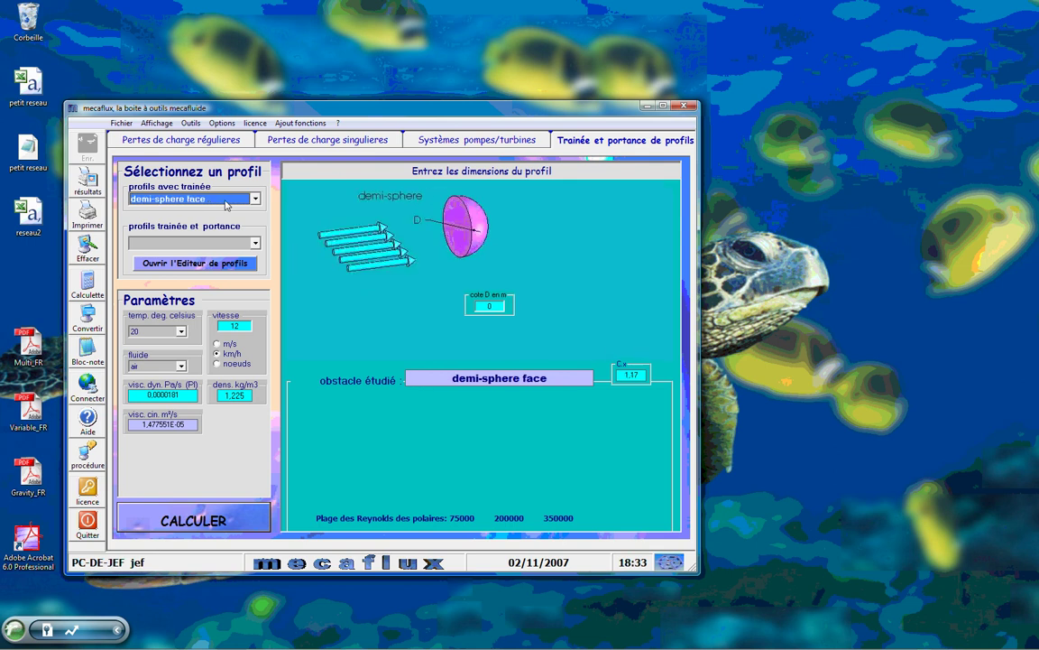
Step: View the voiture tourisme and camion-remorque drag profiles, and select locomotive as the studied obstacle
{"action": "left_click", "coordinate": [255, 199]}
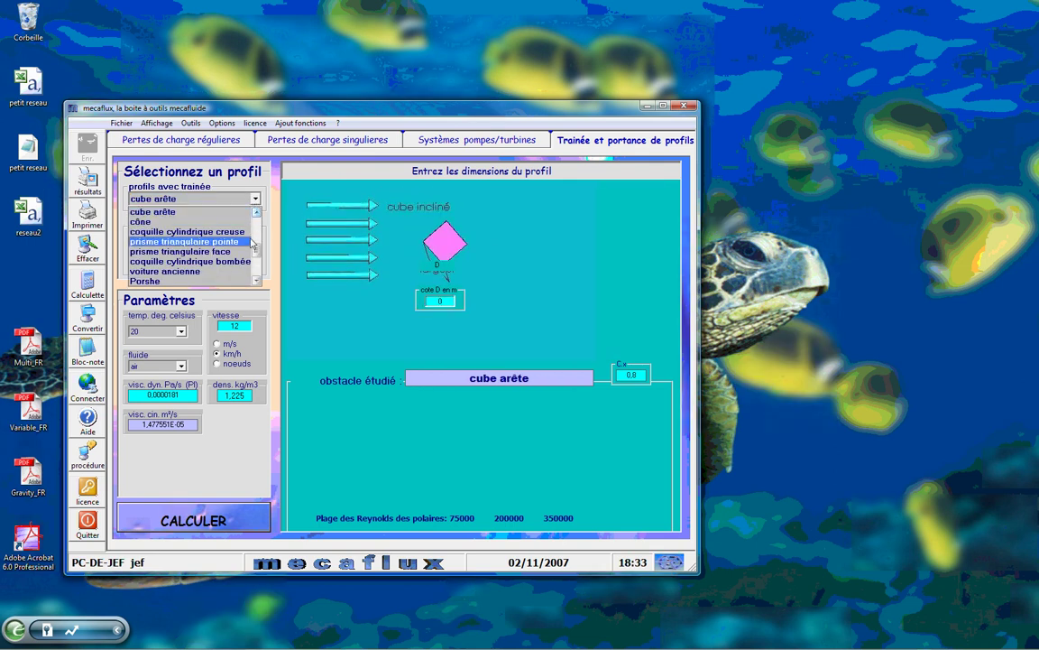
{"action": "scroll", "coordinate": [255, 252], "scroll_direction": "down", "scroll_amount": 2}
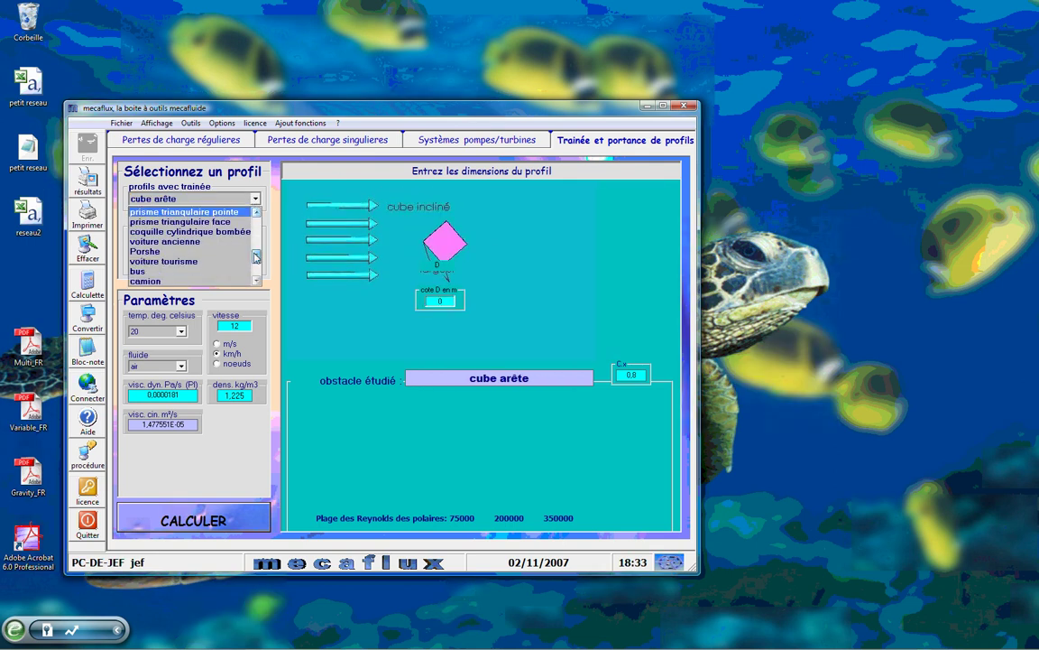
{"action": "left_click", "coordinate": [178, 262]}
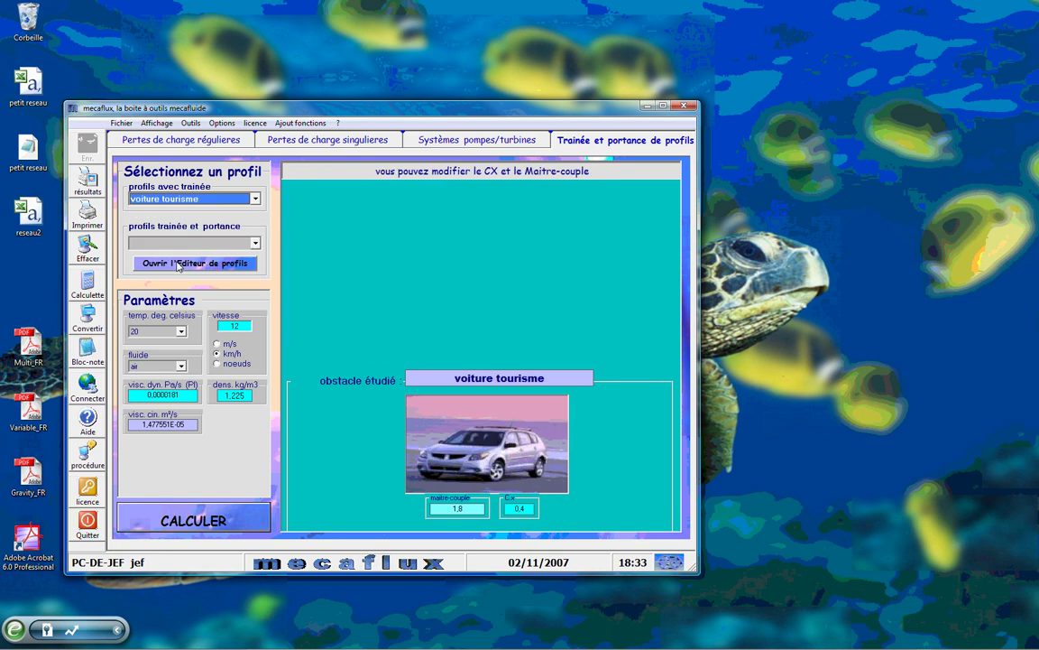
{"action": "left_click", "coordinate": [216, 203]}
{"action": "left_click", "coordinate": [191, 241]}
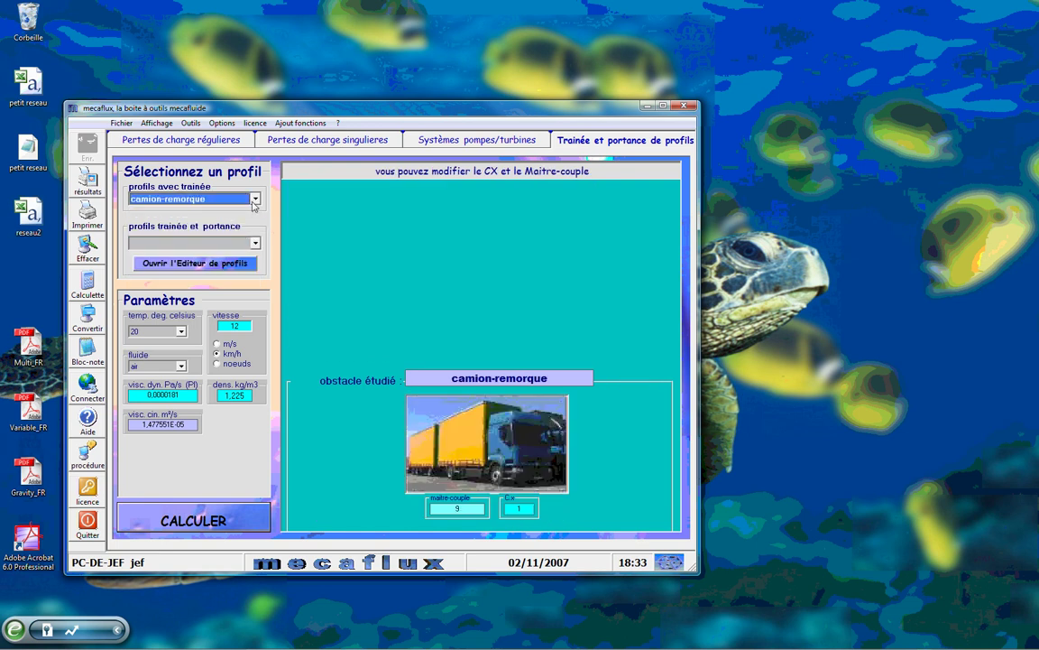
{"action": "left_click", "coordinate": [256, 200]}
{"action": "left_click", "coordinate": [196, 242]}
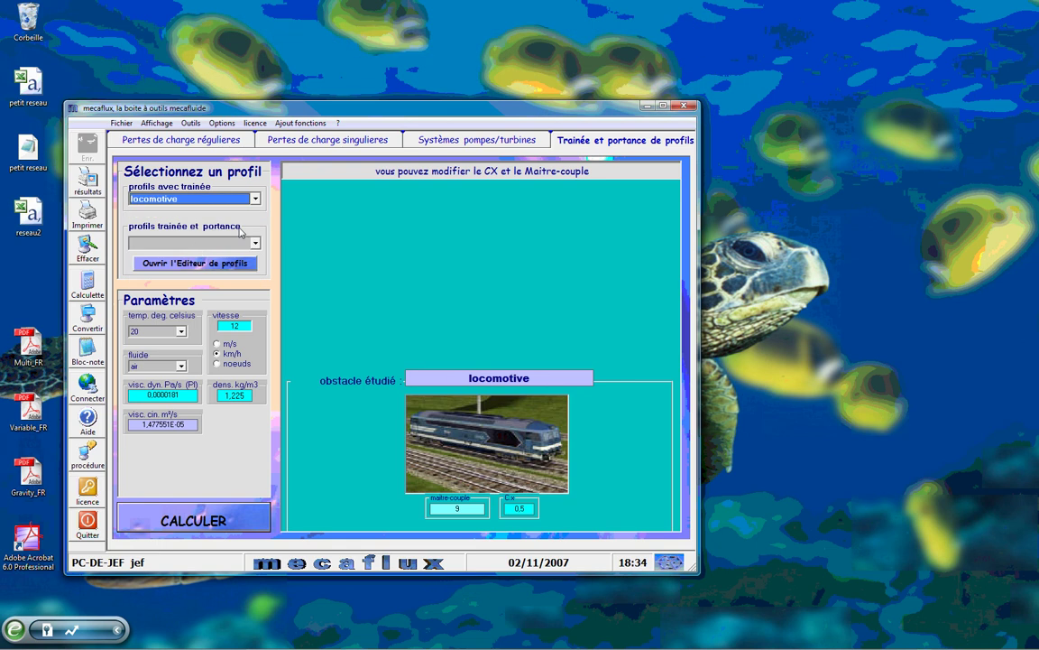
Step: View the arbre drag profile and switch back to the locomotive
{"action": "left_click", "coordinate": [225, 193]}
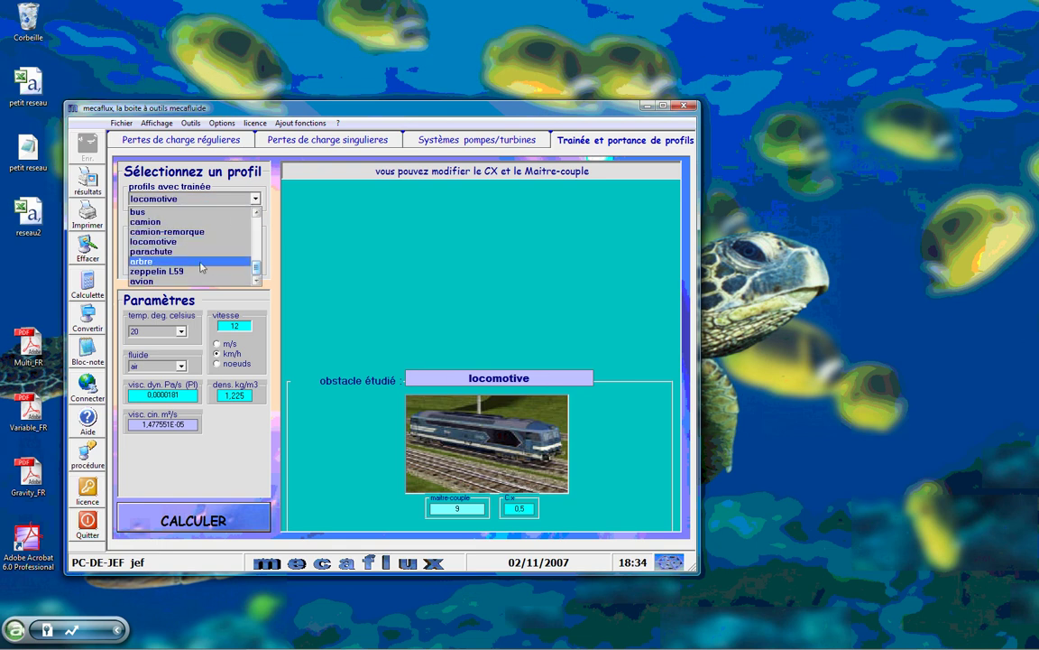
{"action": "left_click", "coordinate": [201, 262]}
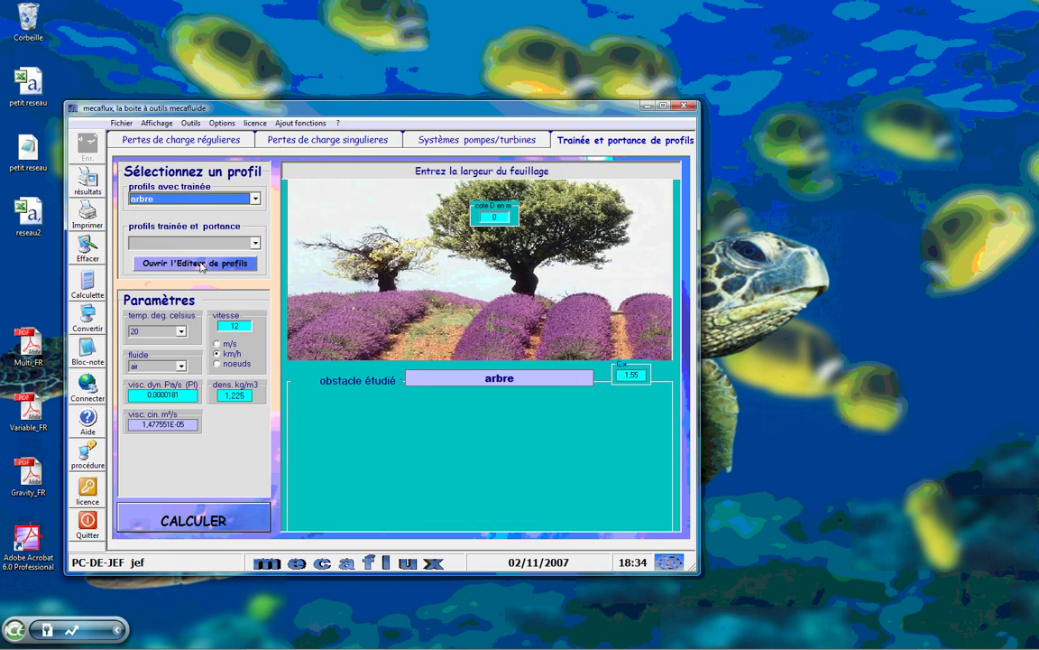
{"action": "left_click", "coordinate": [255, 200]}
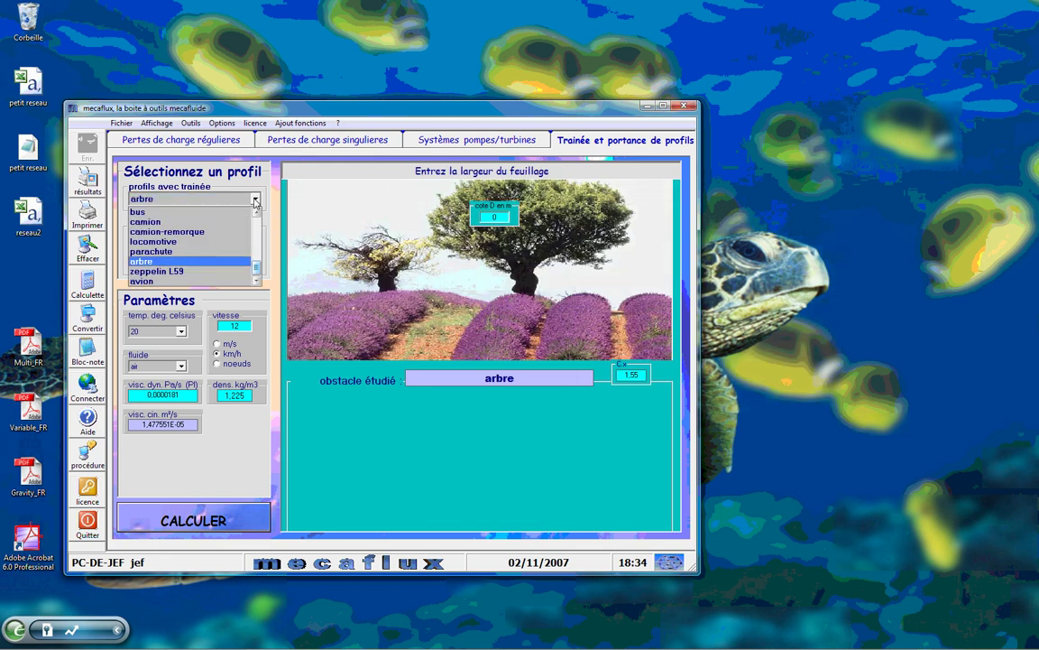
{"action": "left_click", "coordinate": [247, 240]}
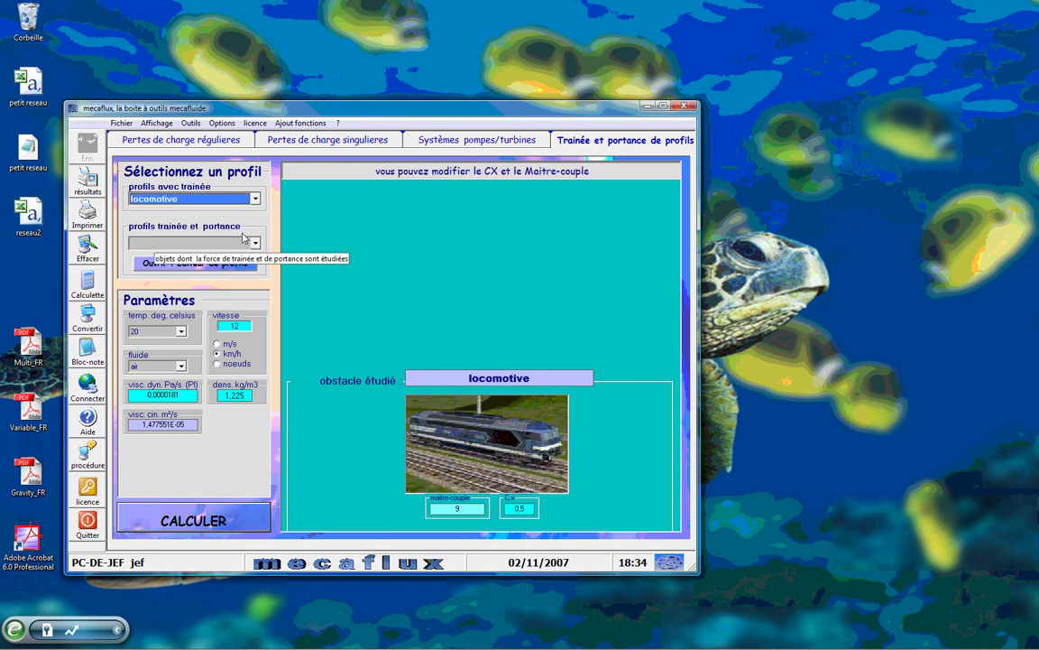
Step: Look through the internal flow, external flow and fluid tools, view the homemade viscometer calculator, and close it
{"action": "left_click", "coordinate": [190, 123]}
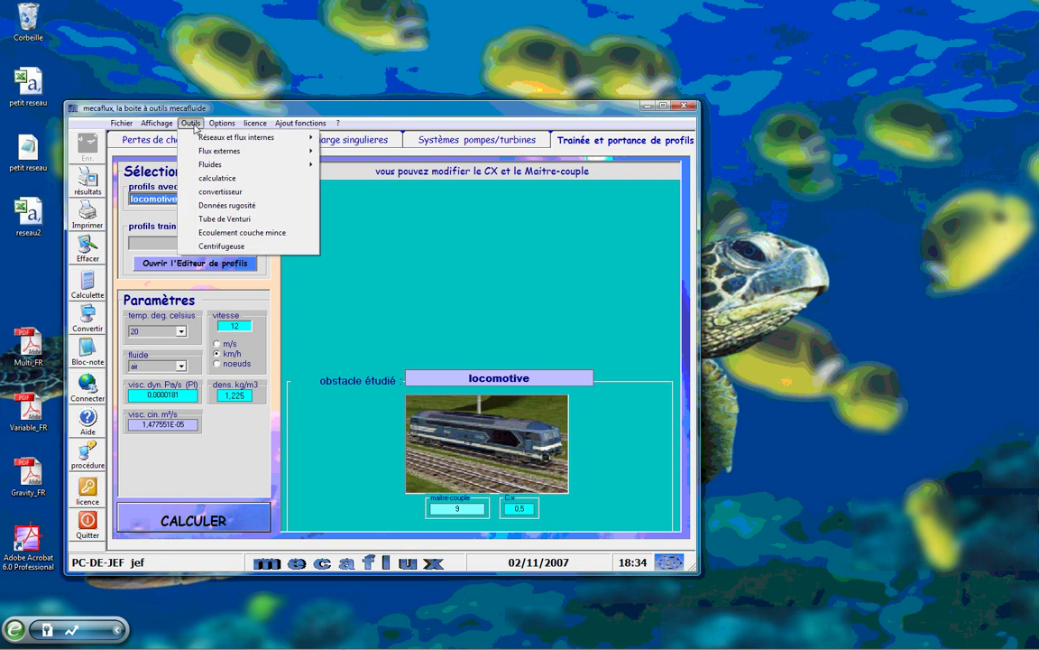
{"action": "mouse_move", "coordinate": [208, 138]}
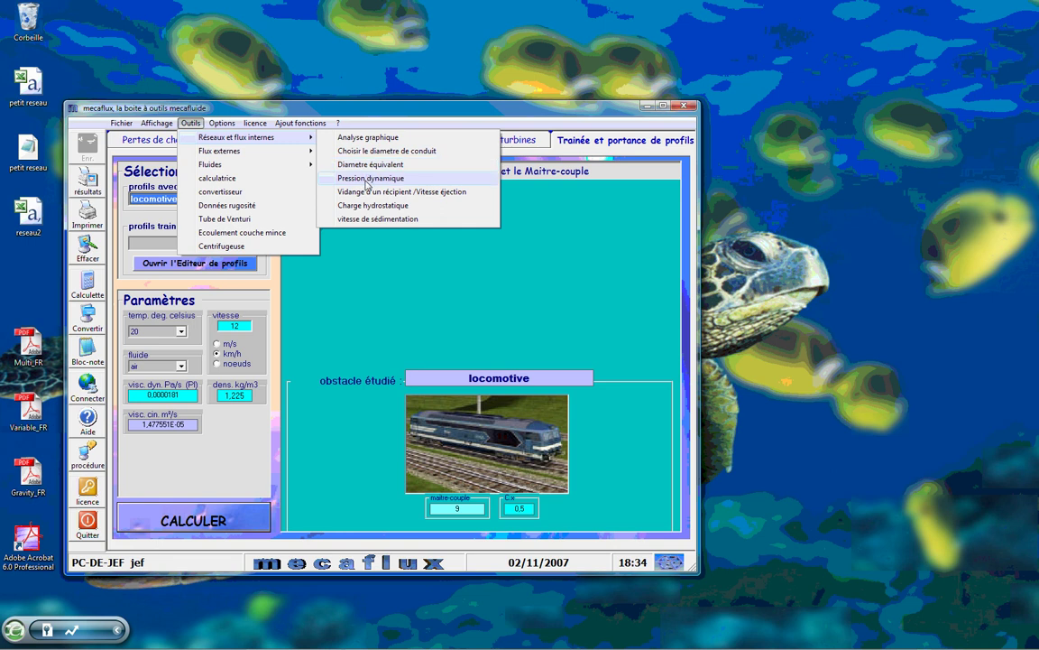
{"action": "mouse_move", "coordinate": [292, 154]}
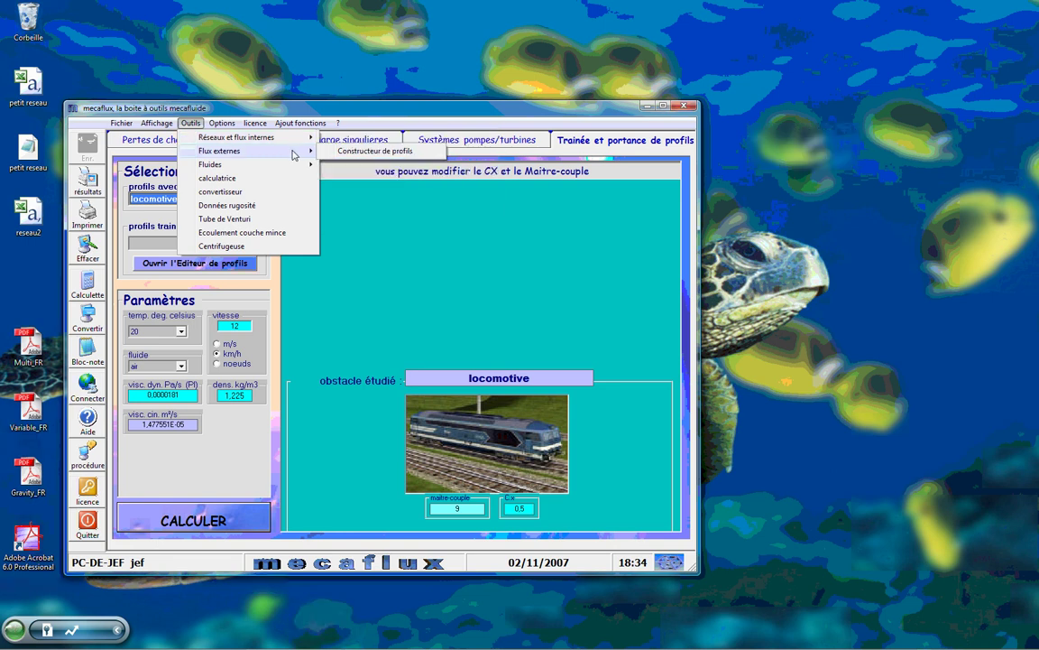
{"action": "mouse_move", "coordinate": [215, 168]}
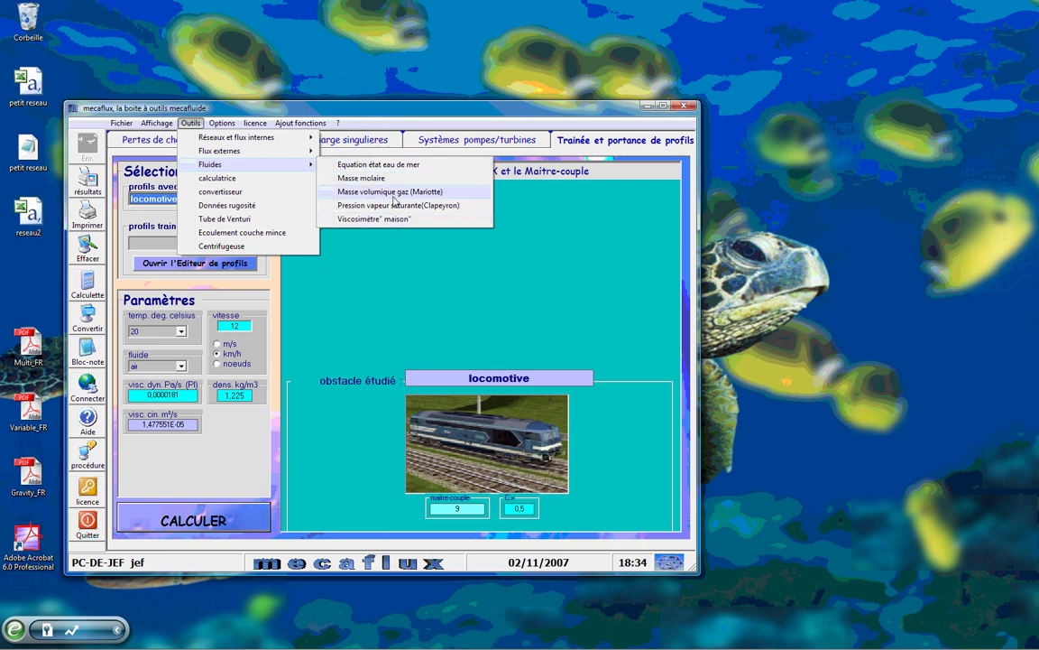
{"action": "left_click", "coordinate": [380, 220]}
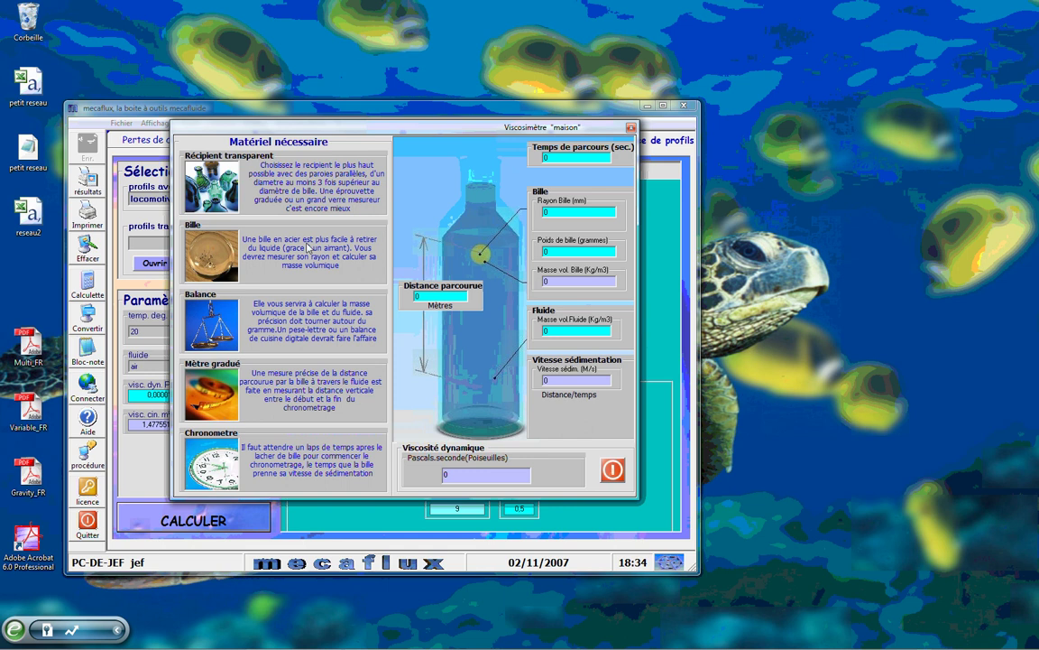
{"action": "left_click", "coordinate": [631, 128]}
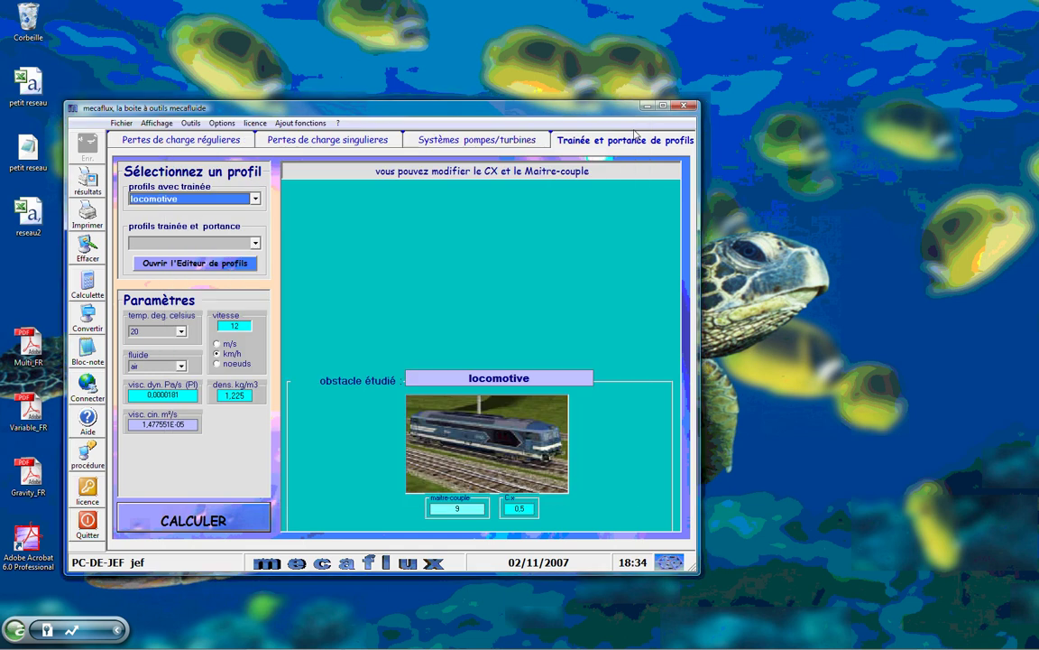
Step: Open the Venturi tube calculator and compute section A from a 45 cm radius and section B from a 12 cm radius
{"action": "left_click", "coordinate": [190, 123]}
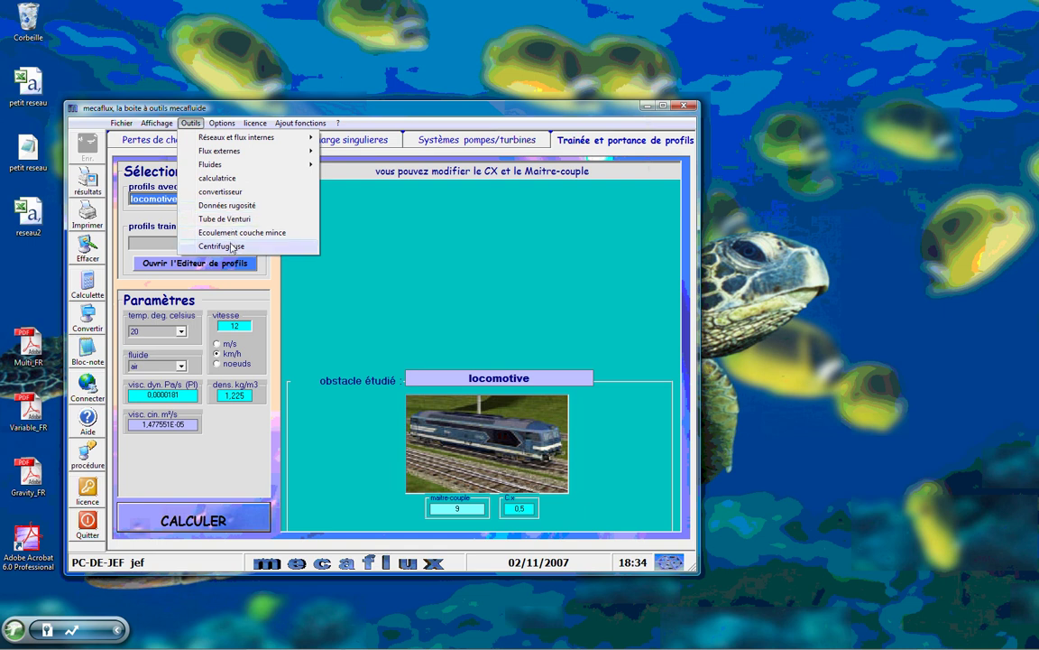
{"action": "left_click", "coordinate": [225, 220]}
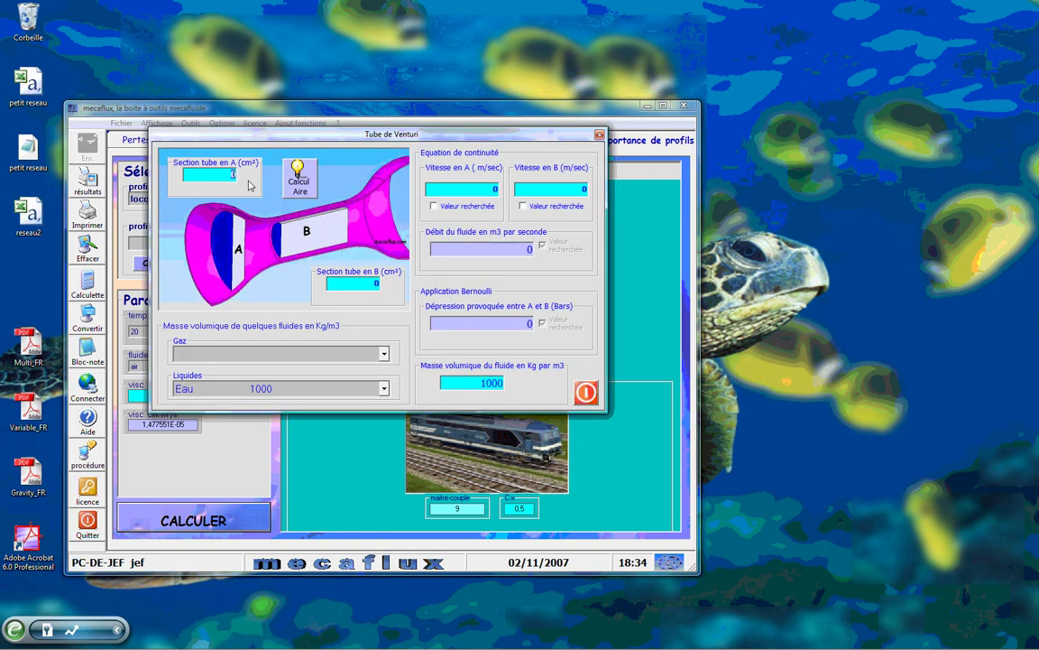
{"action": "left_click", "coordinate": [298, 176]}
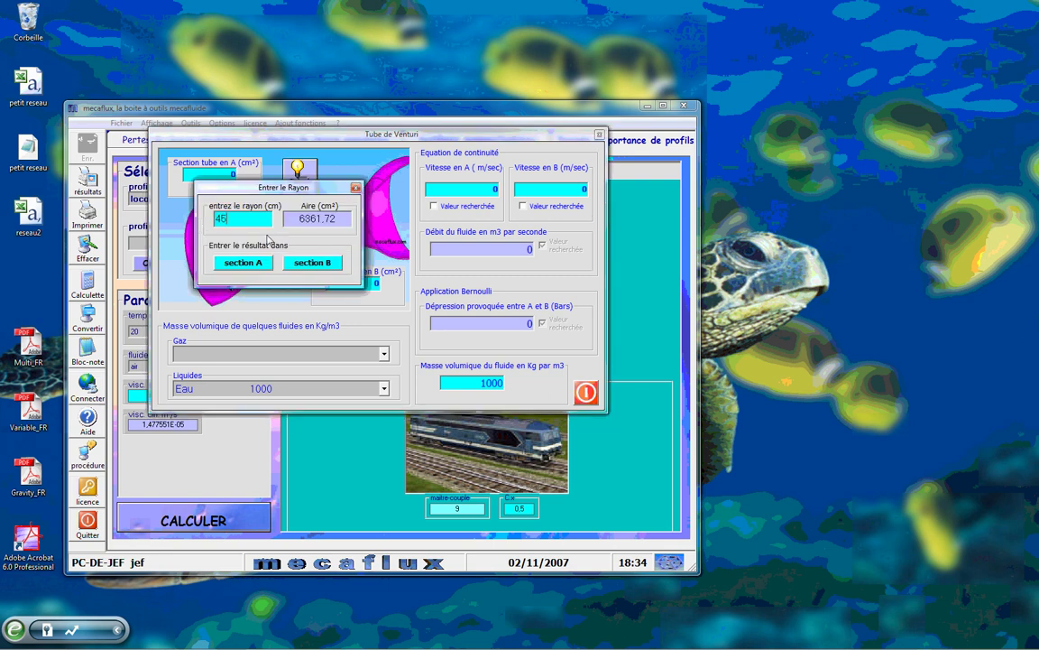
{"action": "left_click", "coordinate": [255, 263]}
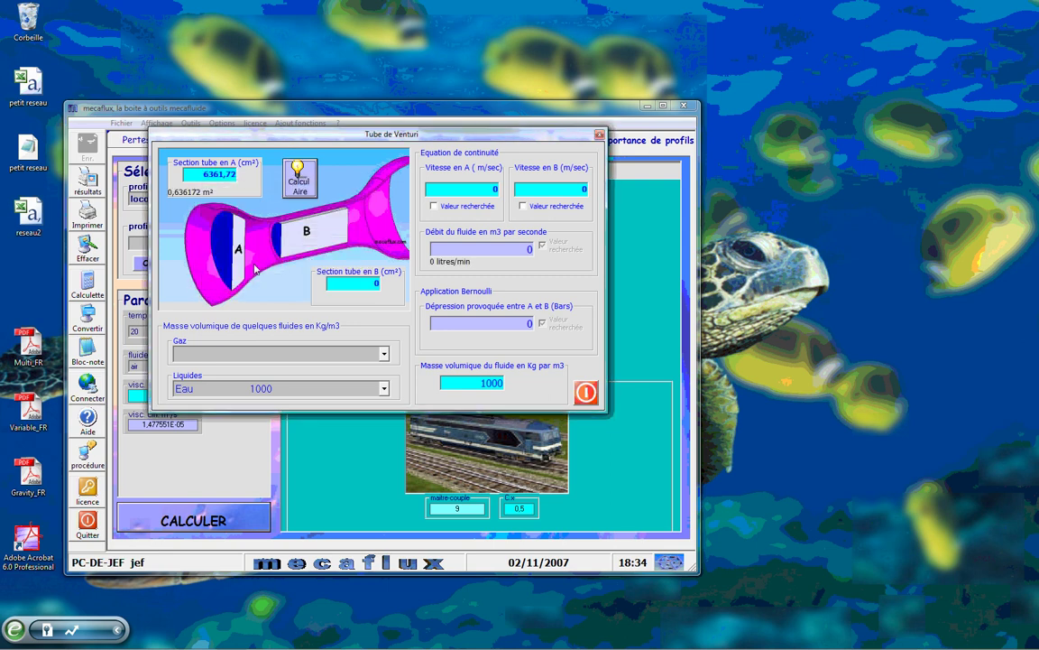
{"action": "left_click", "coordinate": [316, 272]}
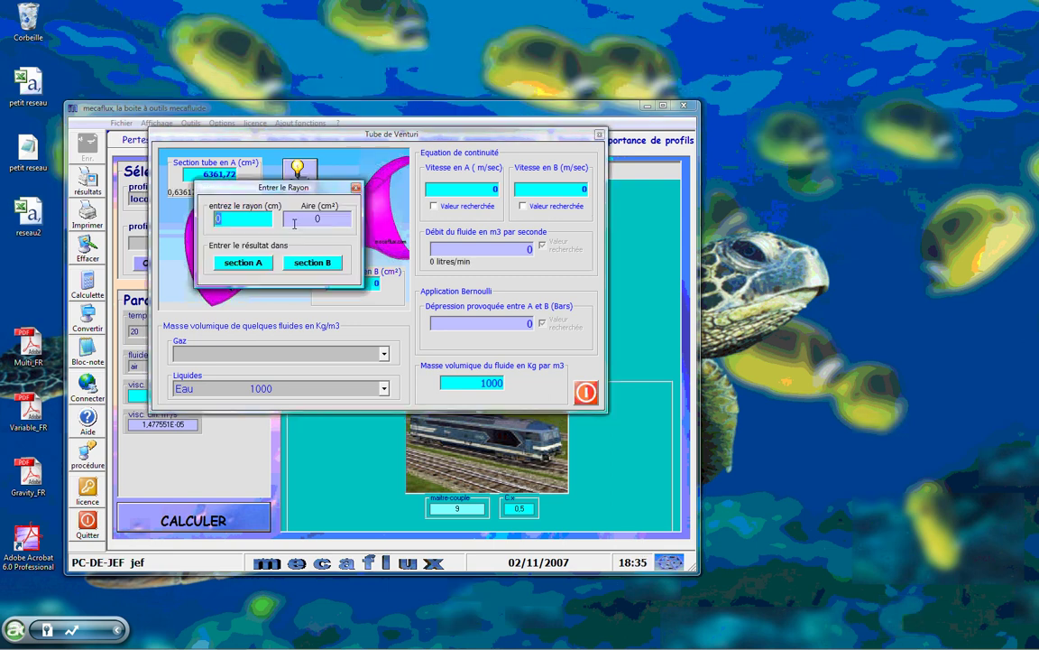
{"action": "type", "text": "12"}
{"action": "left_click", "coordinate": [312, 262]}
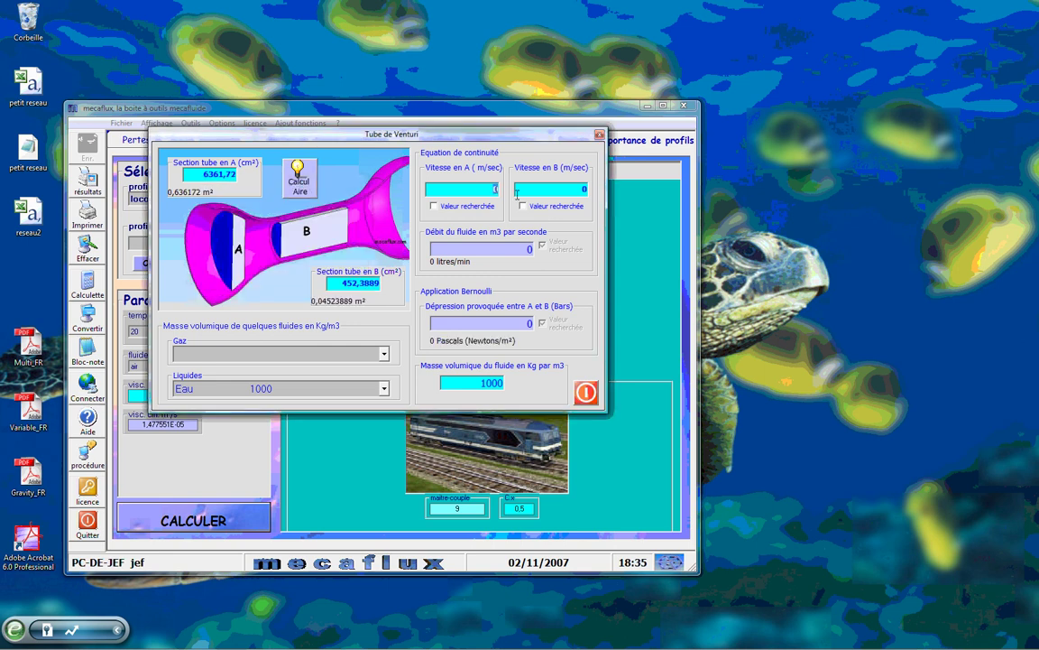
Step: Set the velocity in A to 45 m/s, choose air as the Venturi fluid, and close the calculator
{"action": "type", "text": "45"}
{"action": "left_click", "coordinate": [248, 353]}
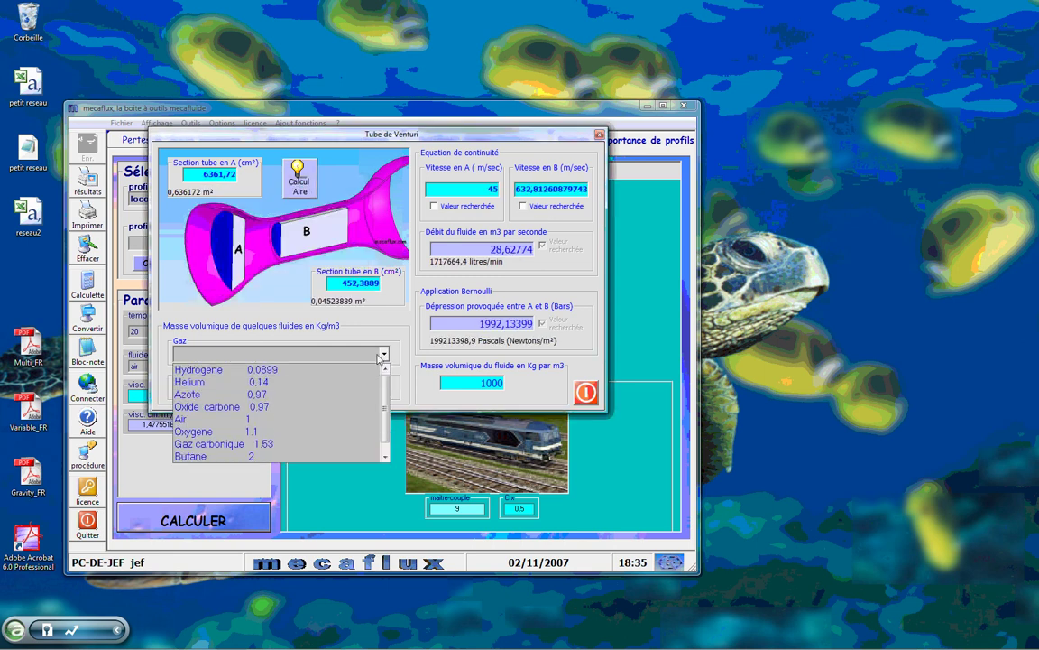
{"action": "left_click", "coordinate": [254, 419]}
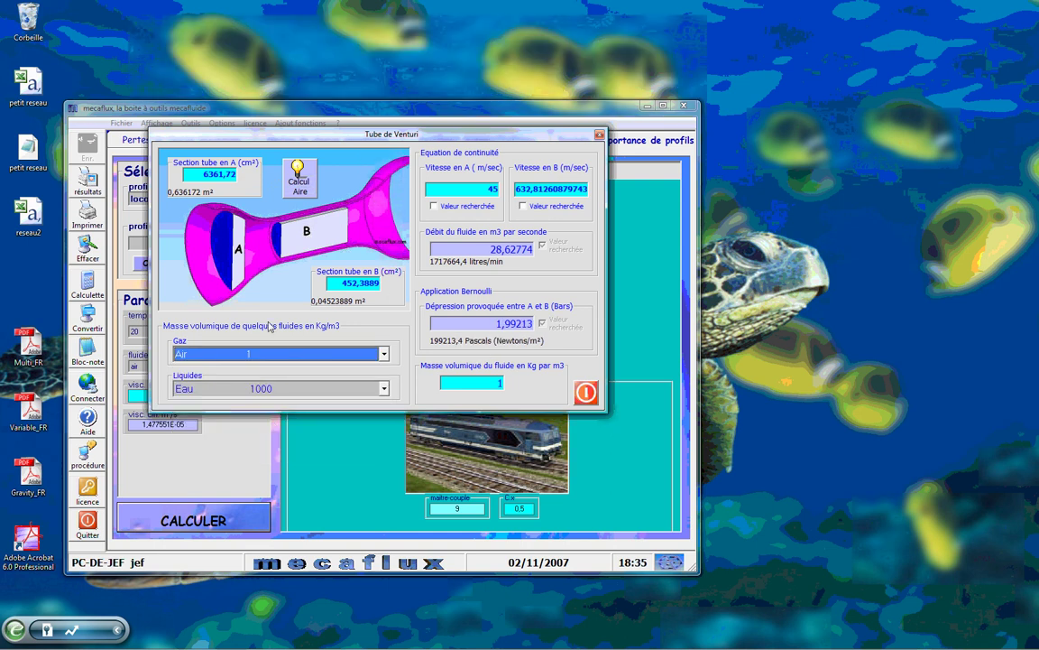
{"action": "left_click", "coordinate": [586, 393]}
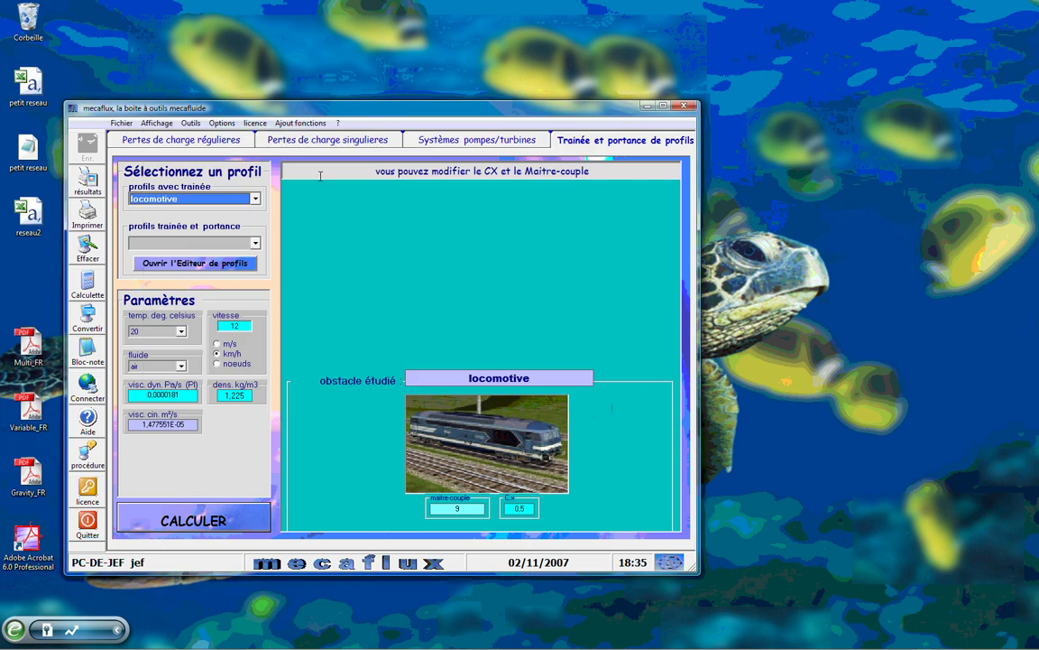
{"action": "left_click", "coordinate": [190, 123]}
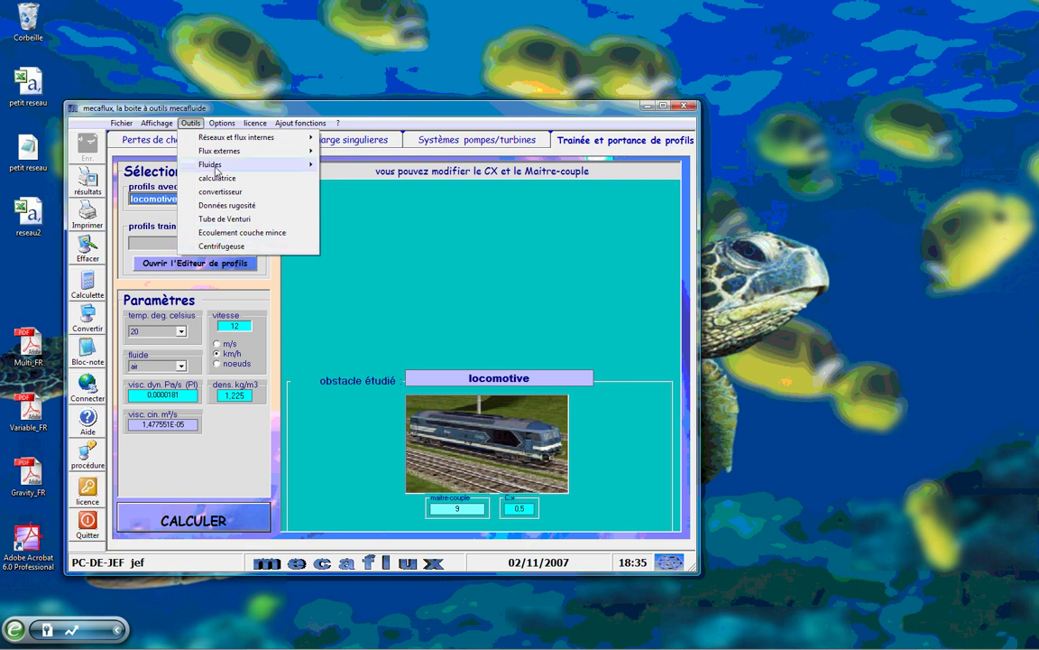
{"action": "mouse_move", "coordinate": [205, 171]}
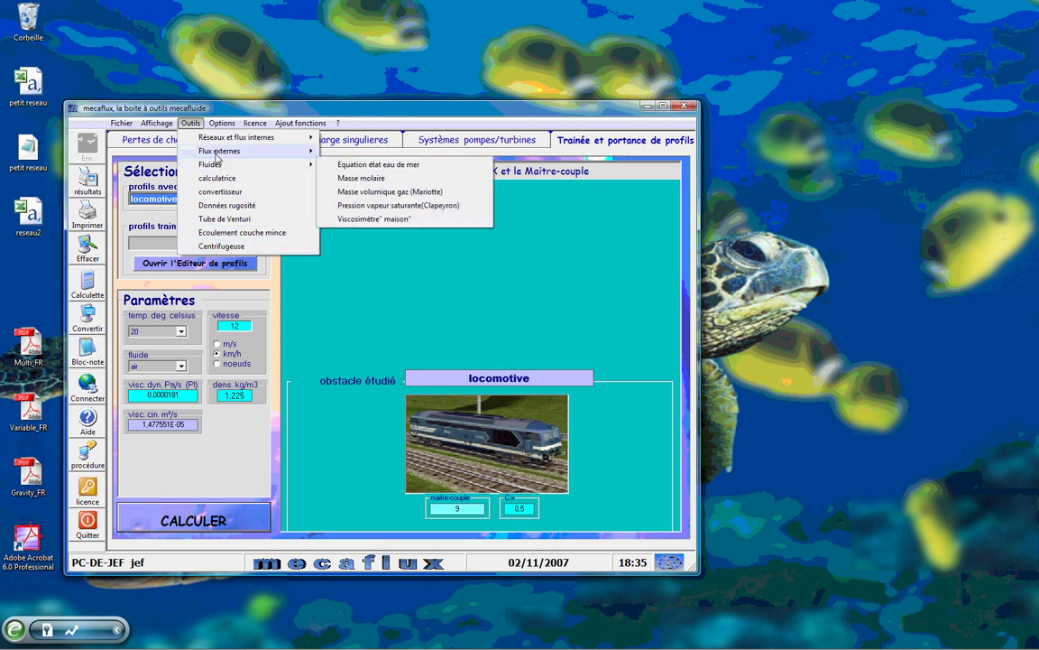
{"action": "left_click", "coordinate": [442, 298]}
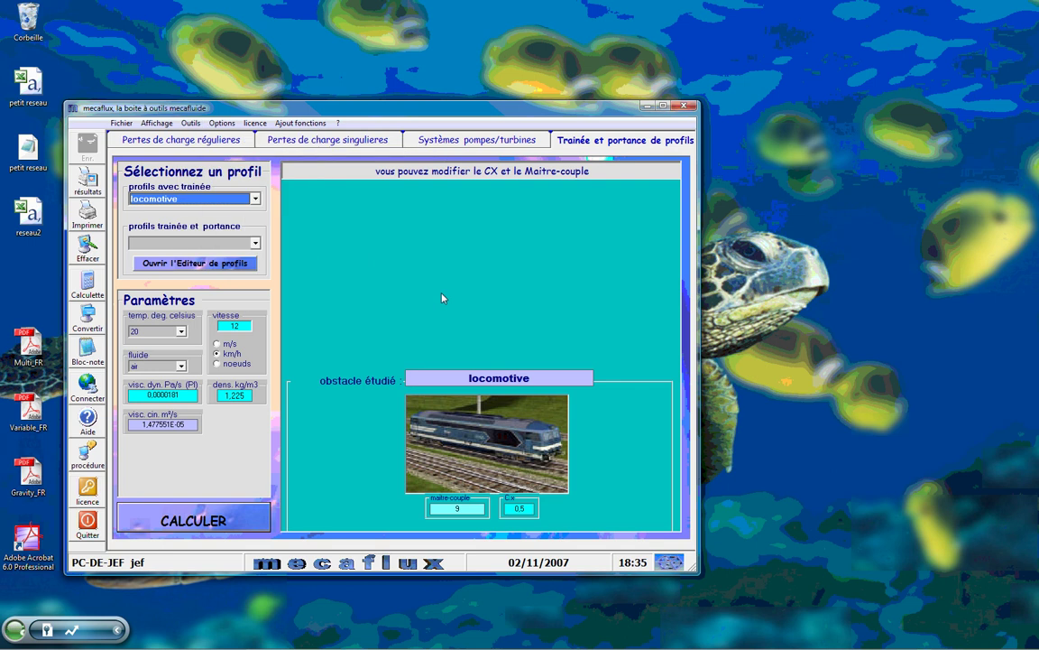